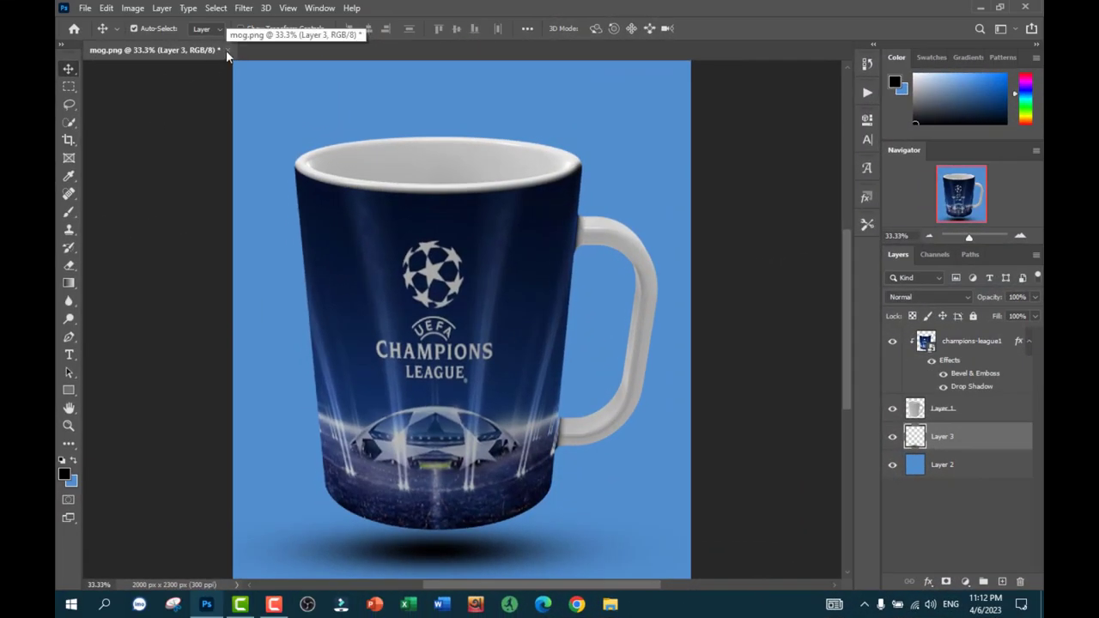
Step: Close the mog.png document, discarding unsaved changes, to return to the Home screen
{"action": "left_click", "coordinate": [225, 50]}
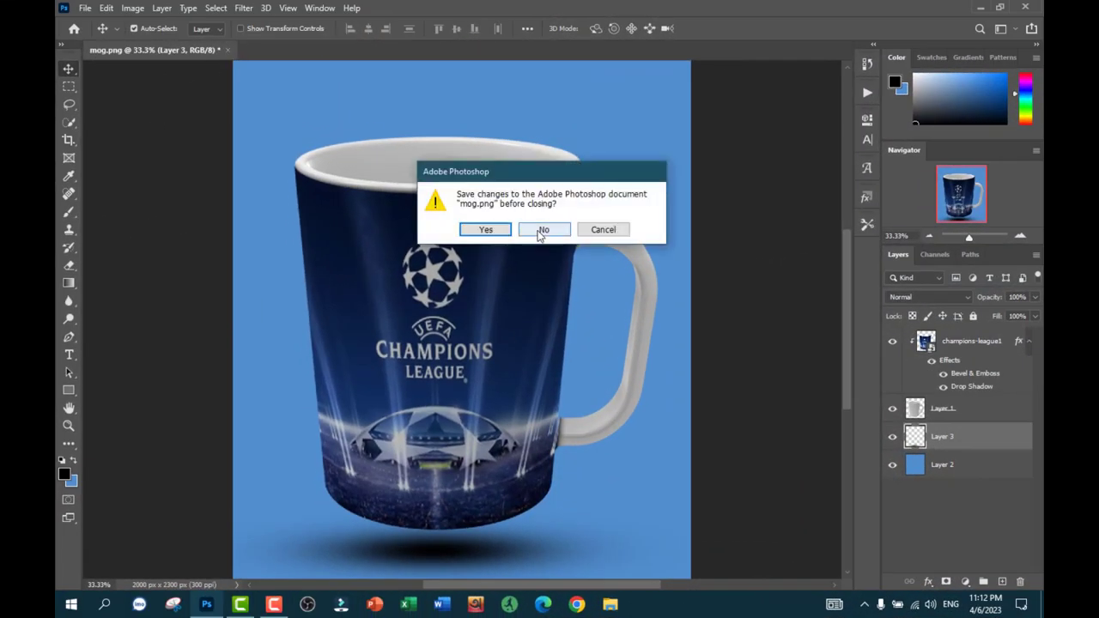
{"action": "left_click", "coordinate": [539, 231]}
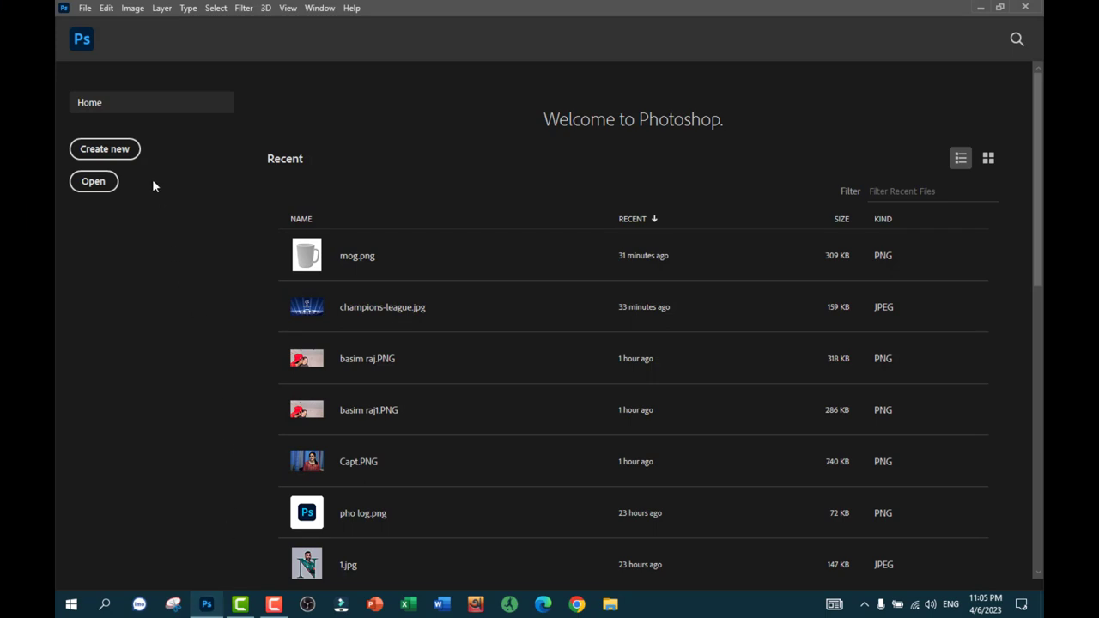
Step: Open the mog mug image file
{"action": "left_click", "coordinate": [86, 9]}
{"action": "left_click", "coordinate": [101, 35]}
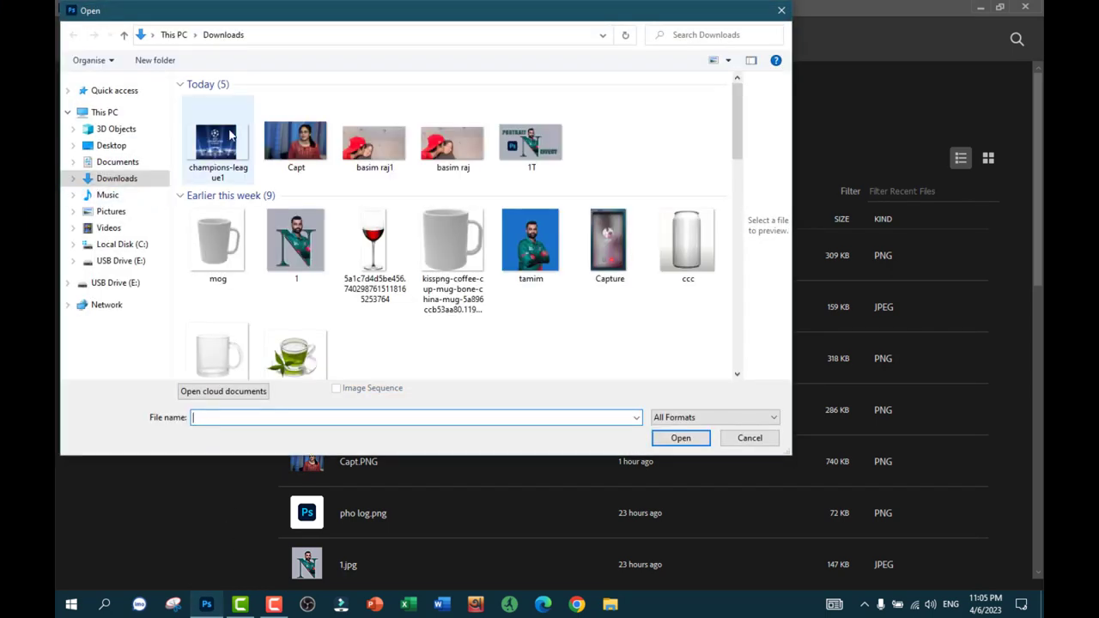
{"action": "left_click", "coordinate": [253, 263]}
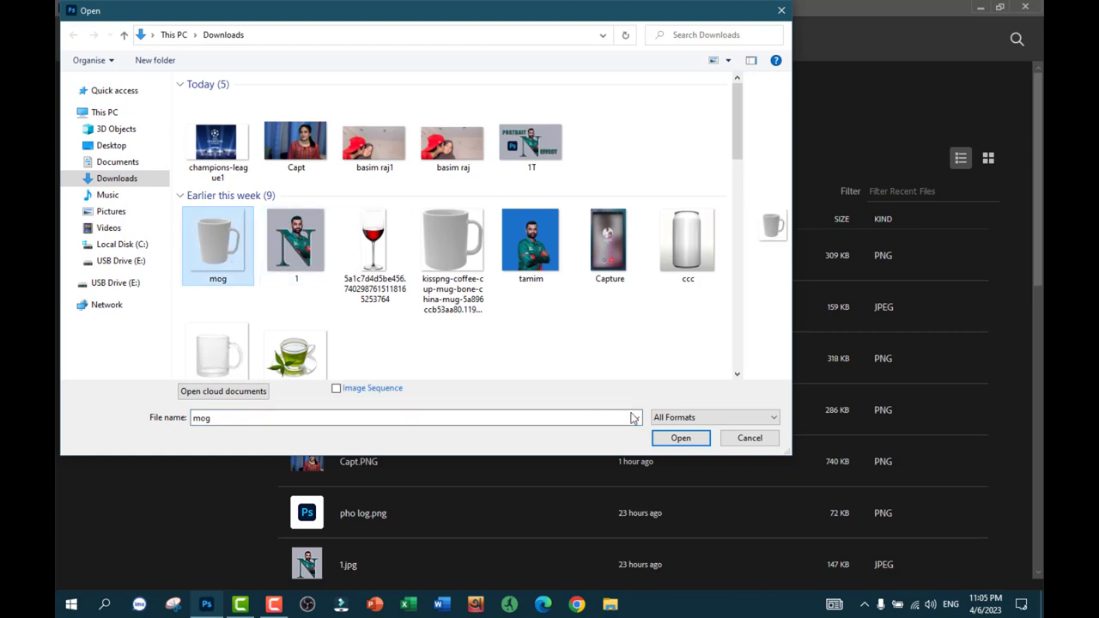
{"action": "left_click", "coordinate": [682, 439]}
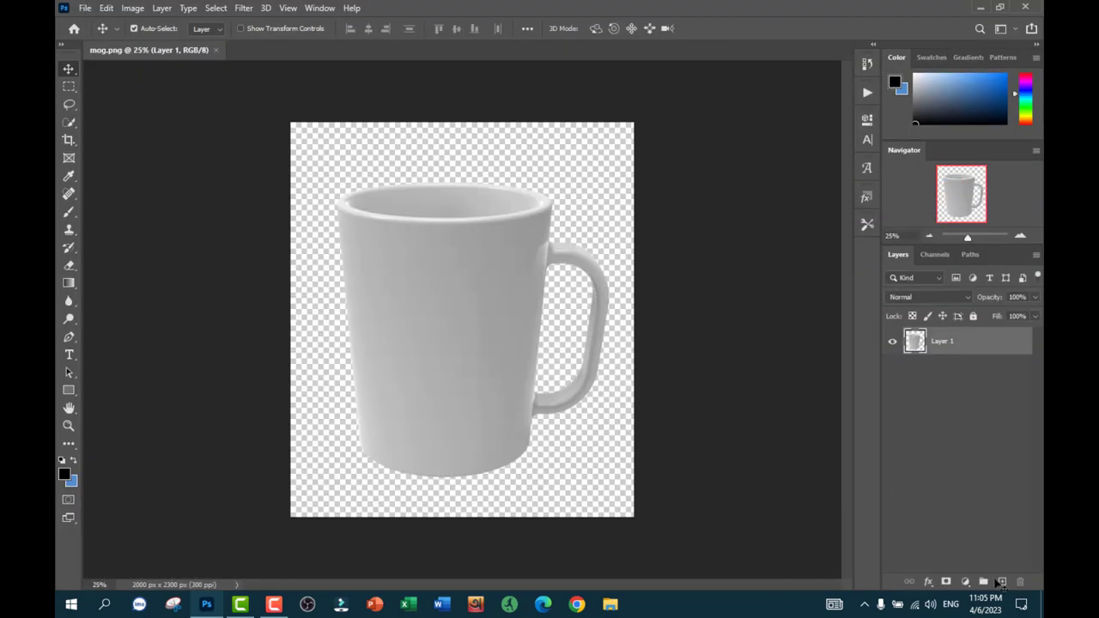
Step: Add a blue-filled layer placed beneath the mug layer and zoom in slightly
{"action": "left_click", "coordinate": [1002, 582]}
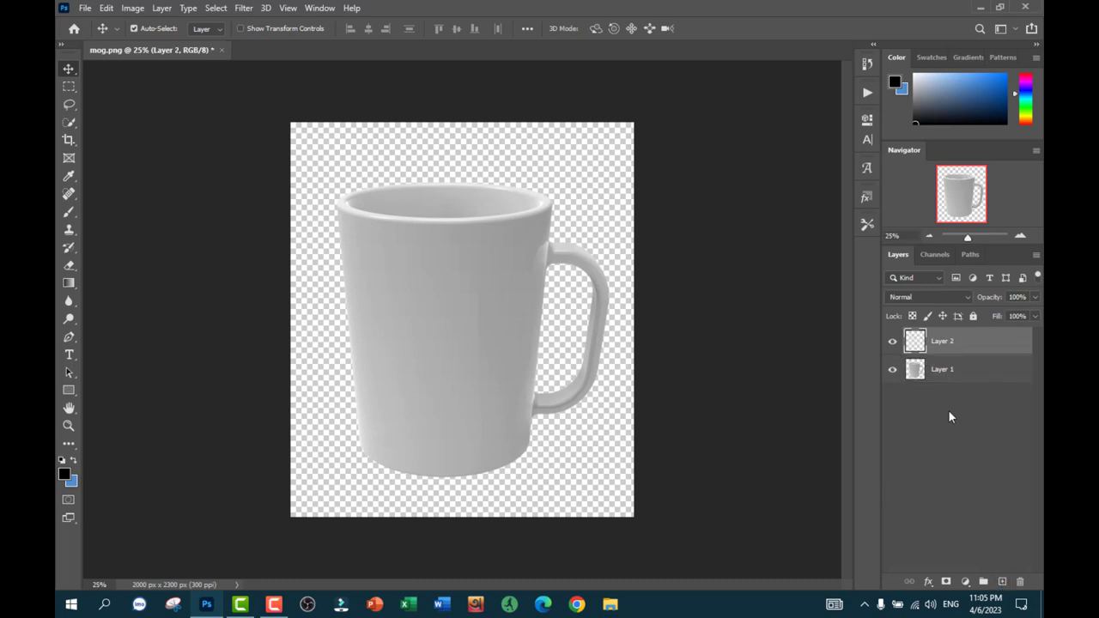
{"action": "key", "text": "ctrl+BackSpace"}
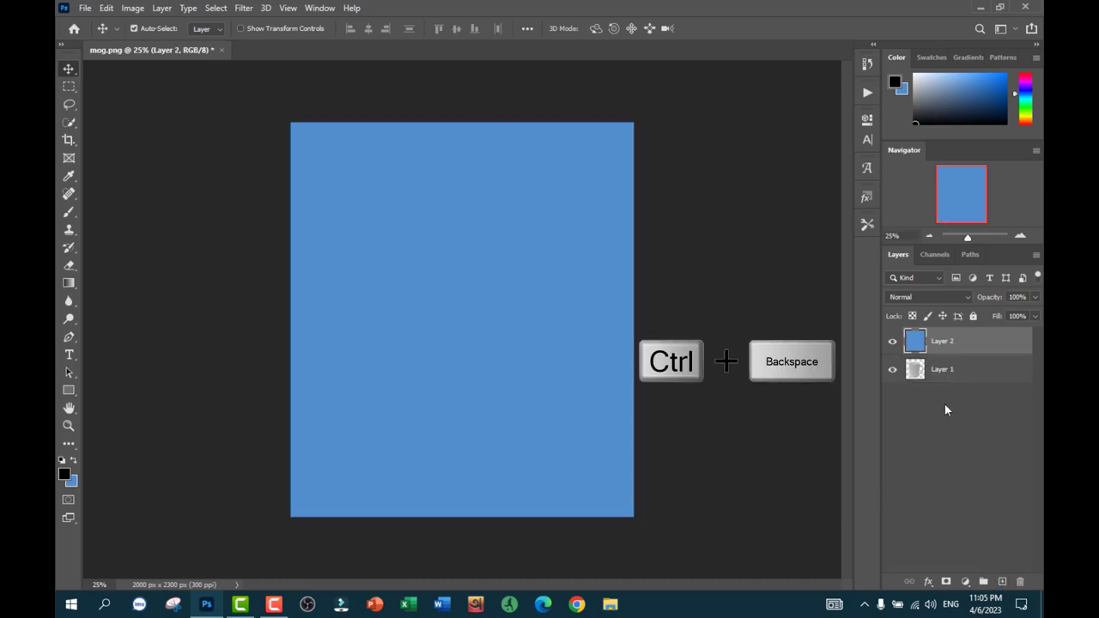
{"action": "left_click_drag", "start_coordinate": [915, 371], "coordinate": [913, 337]}
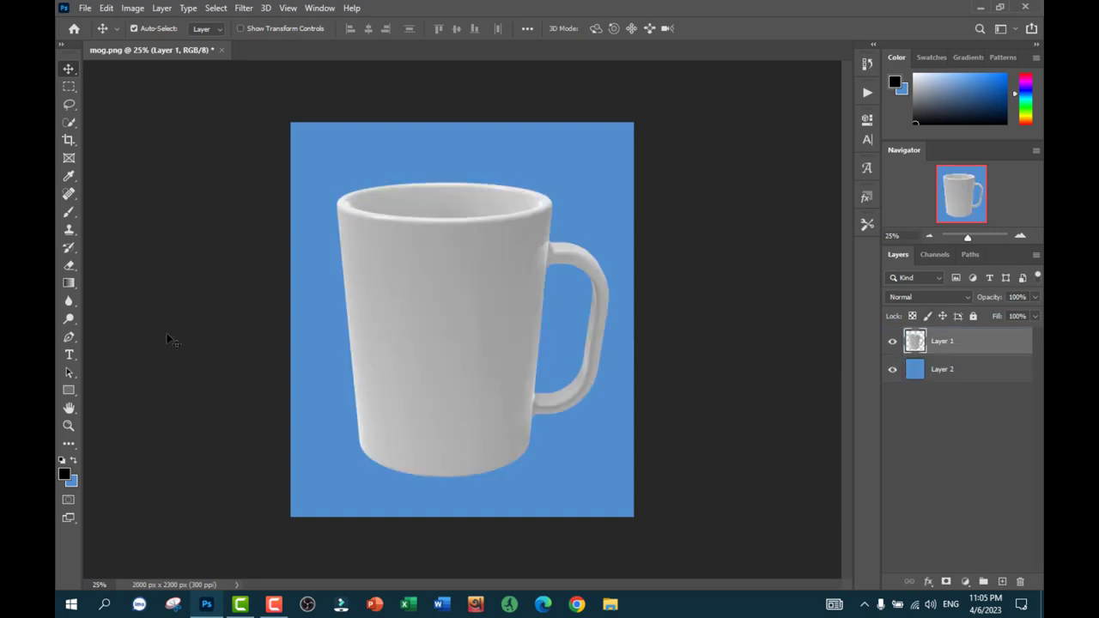
{"action": "key", "text": "ctrl+plus"}
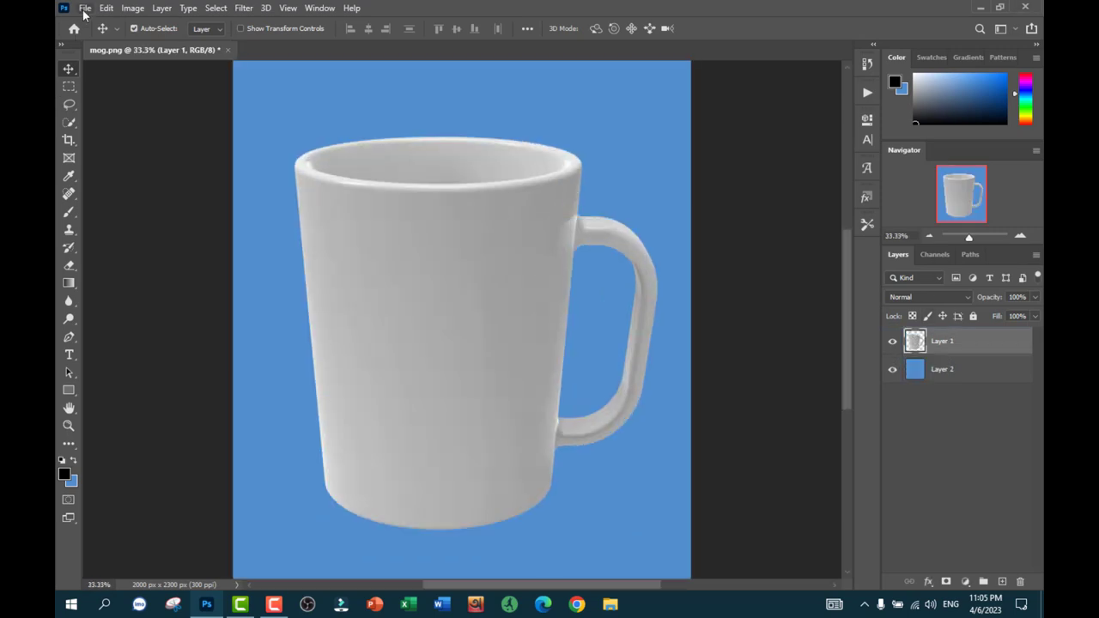
Step: Place champions-league1 as a linked layer, scaled to about 30% over the mug body
{"action": "left_click", "coordinate": [85, 9]}
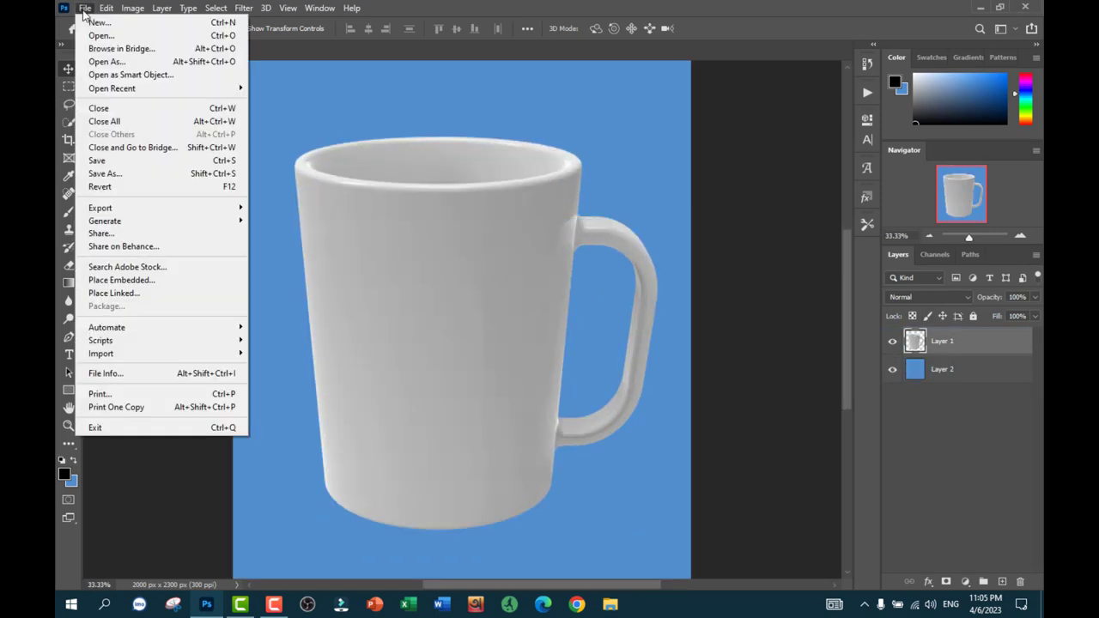
{"action": "left_click", "coordinate": [124, 295]}
{"action": "left_click", "coordinate": [216, 141]}
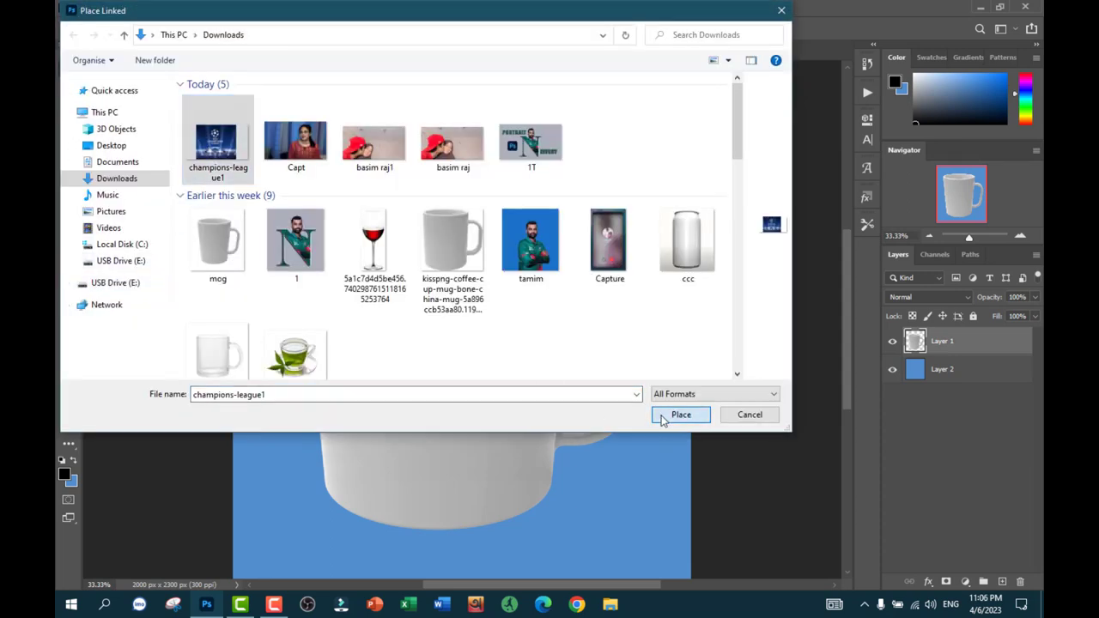
{"action": "left_click", "coordinate": [680, 415]}
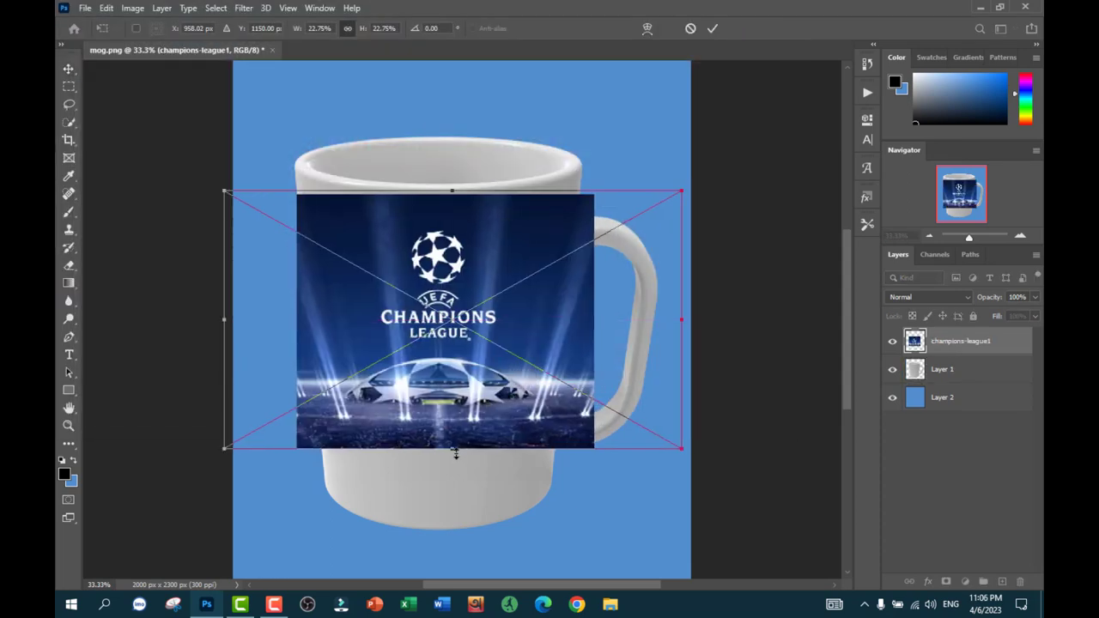
{"action": "left_click_drag", "start_coordinate": [461, 447], "coordinate": [448, 530]}
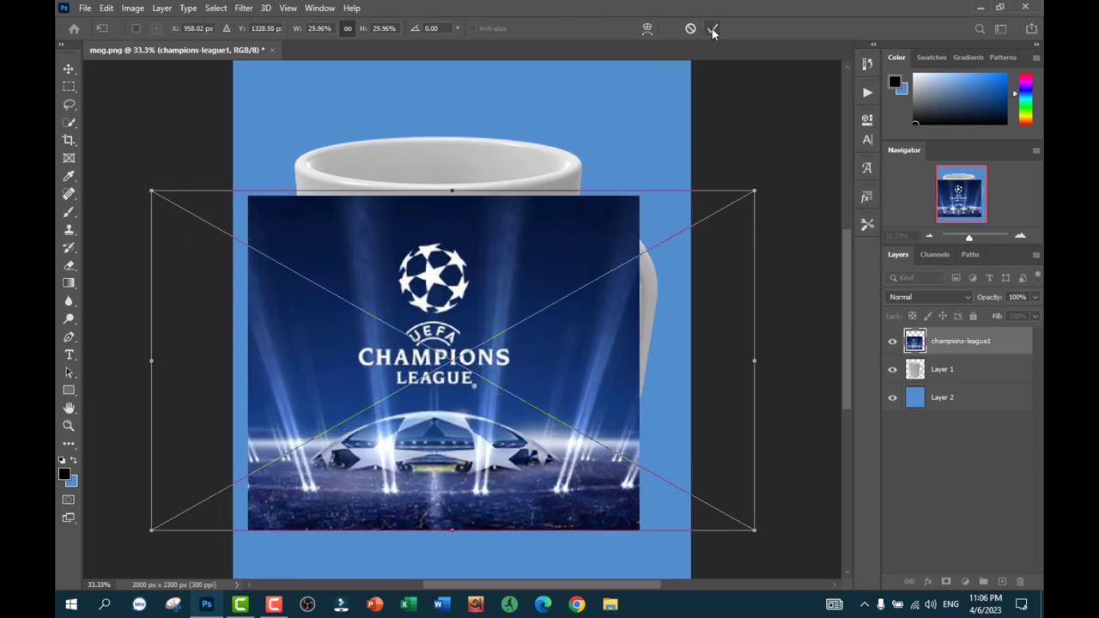
{"action": "left_click", "coordinate": [713, 30]}
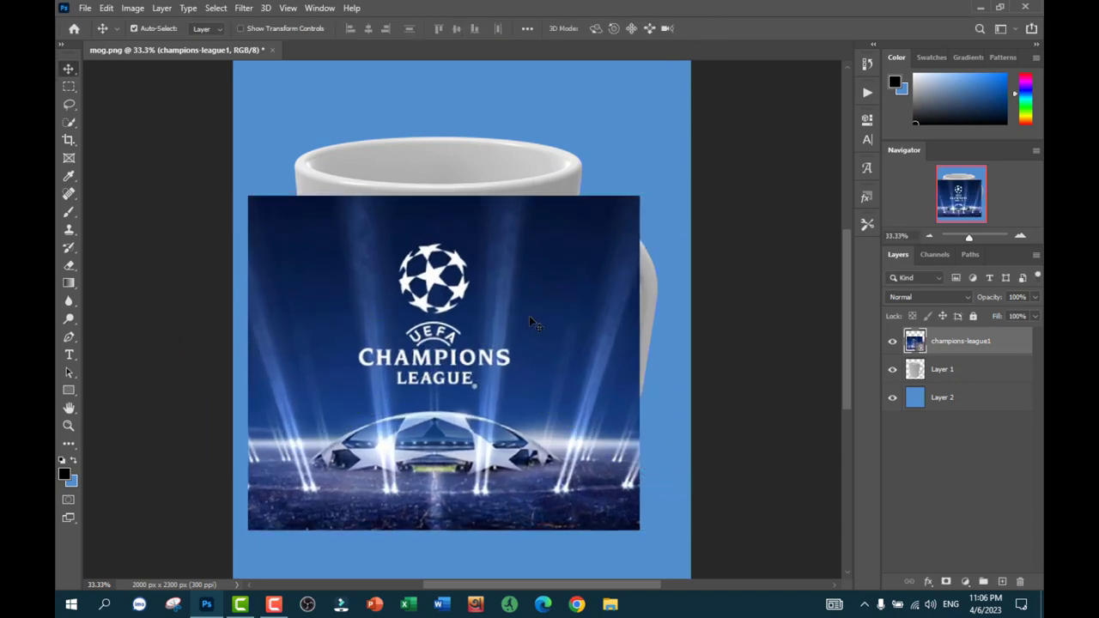
Step: Set the champions-league1 layer to Multiply and convert it to a Smart Object
{"action": "left_click", "coordinate": [968, 298]}
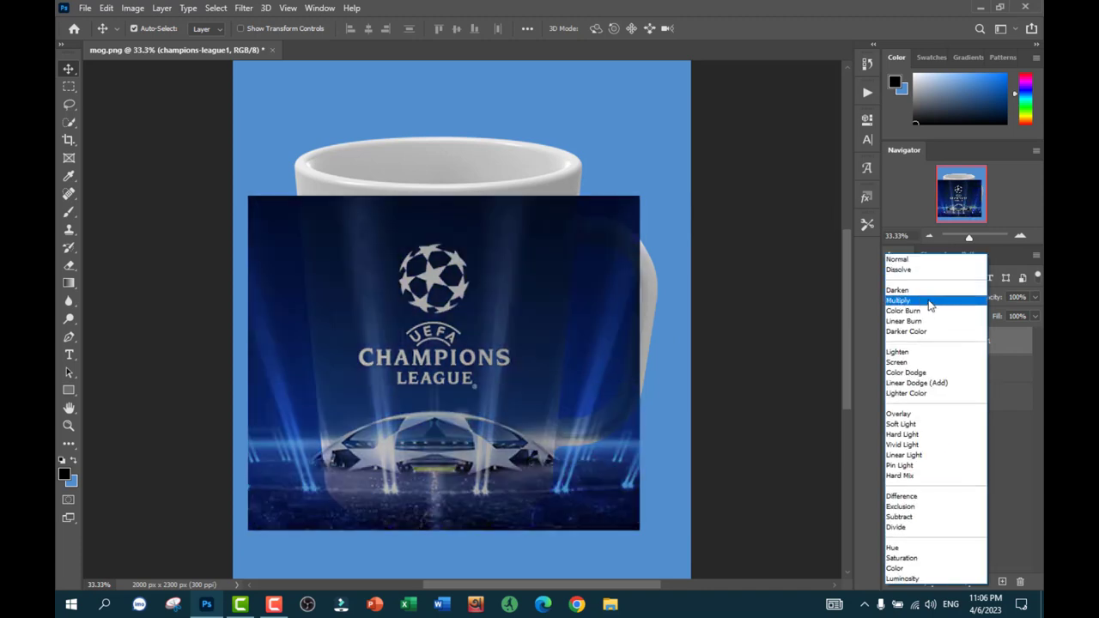
{"action": "left_click", "coordinate": [930, 301]}
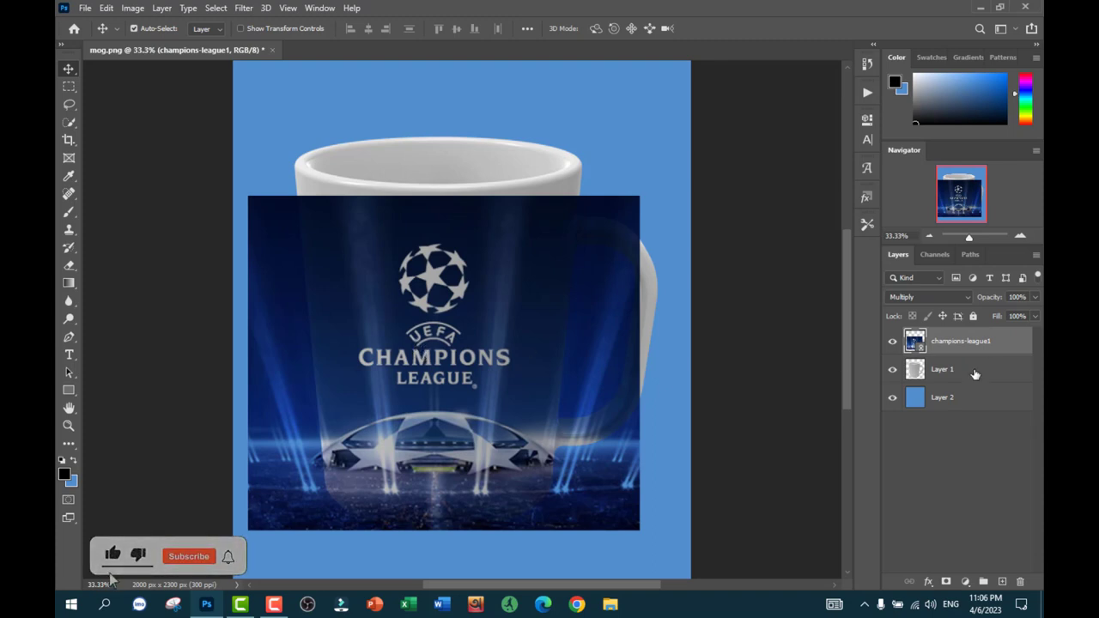
{"action": "right_click", "coordinate": [990, 342]}
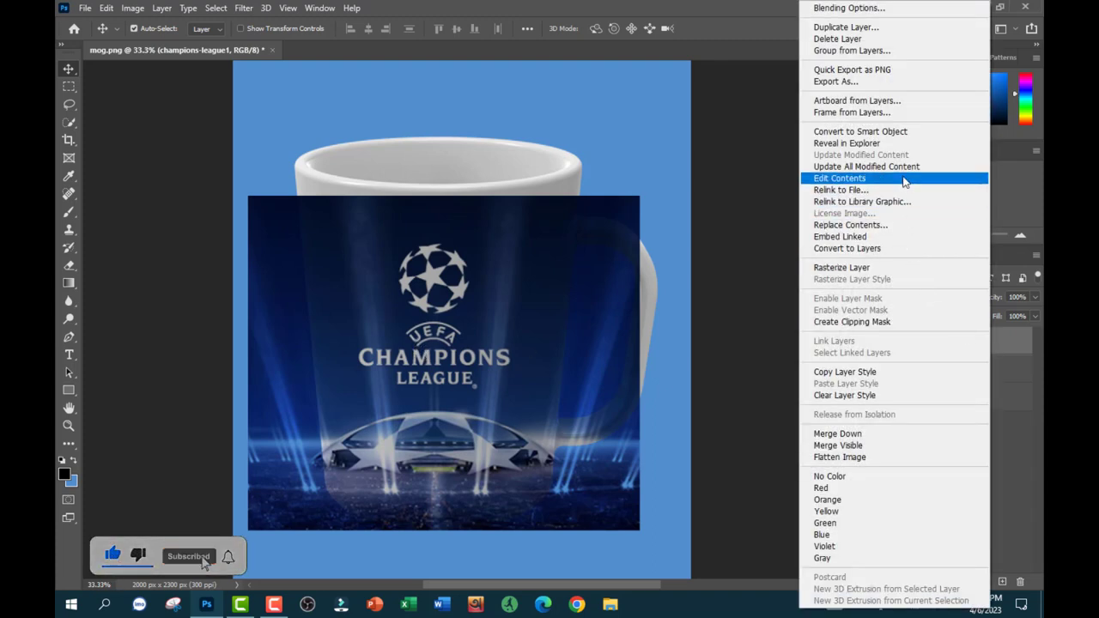
{"action": "left_click", "coordinate": [900, 134]}
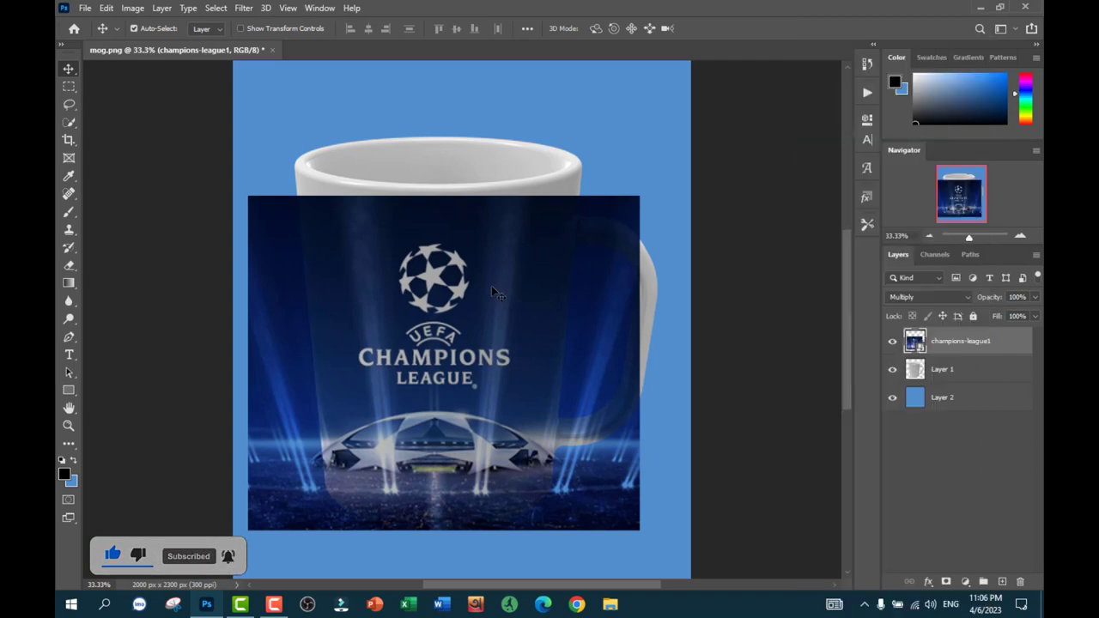
Step: Start a Warp transform and pull the artwork's four corners toward the mug's rim and base
{"action": "key", "text": "ctrl+t"}
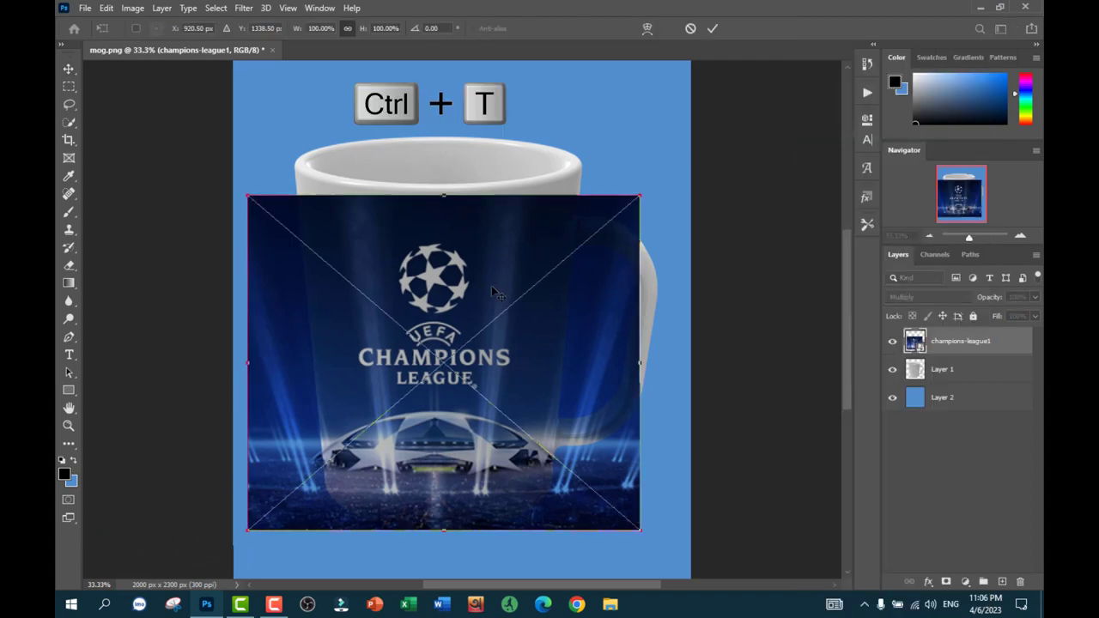
{"action": "right_click", "coordinate": [492, 283]}
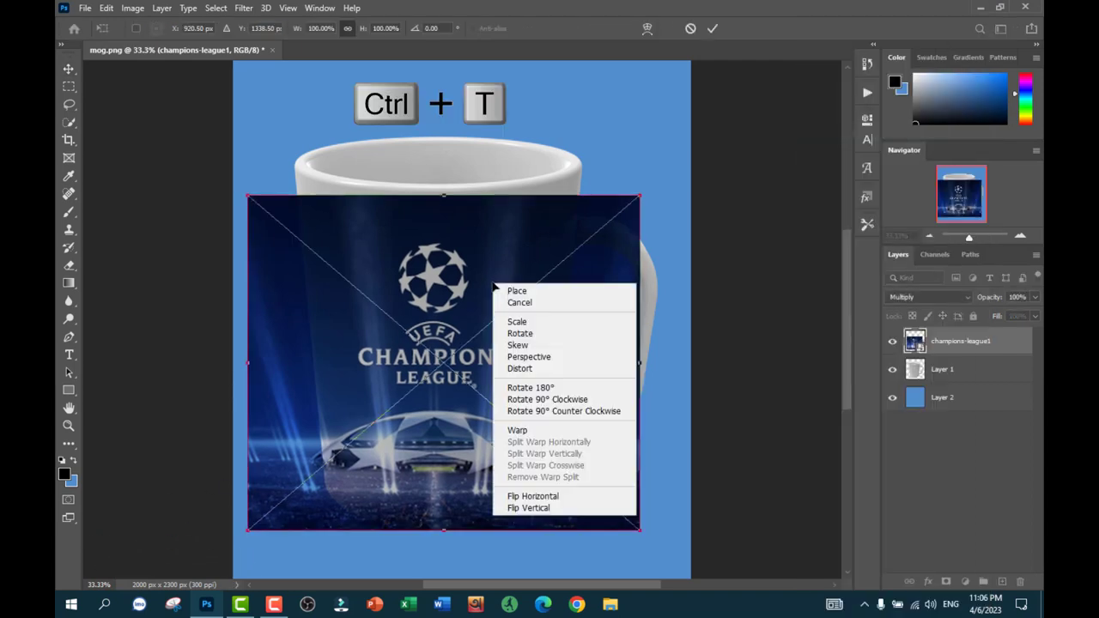
{"action": "left_click", "coordinate": [517, 430]}
{"action": "left_click_drag", "start_coordinate": [247, 196], "coordinate": [293, 169]}
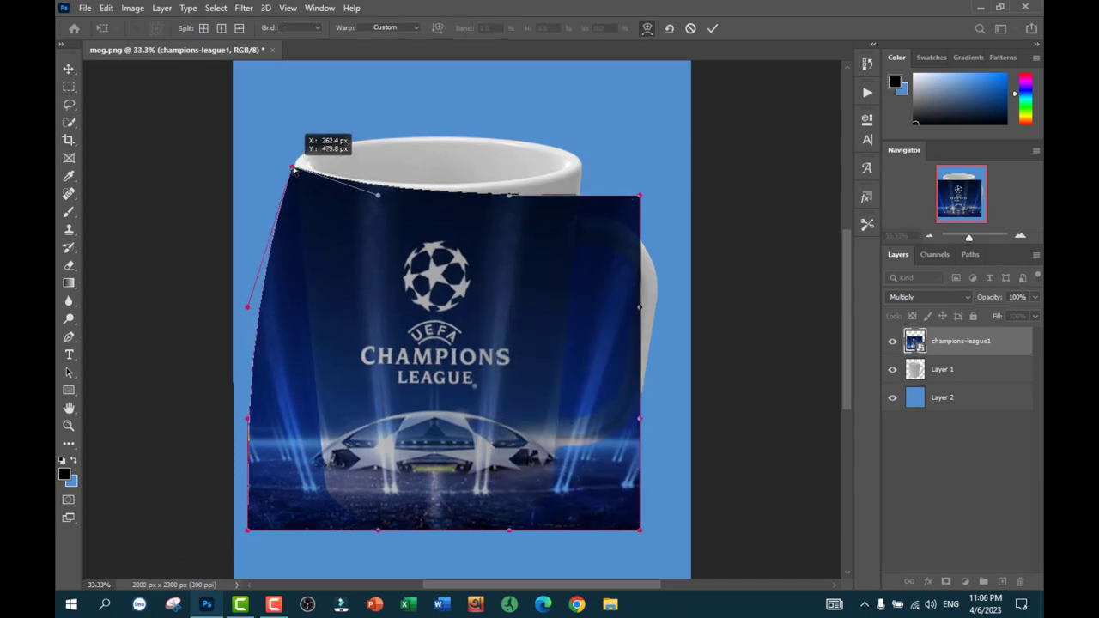
{"action": "left_click_drag", "start_coordinate": [639, 197], "coordinate": [582, 165]}
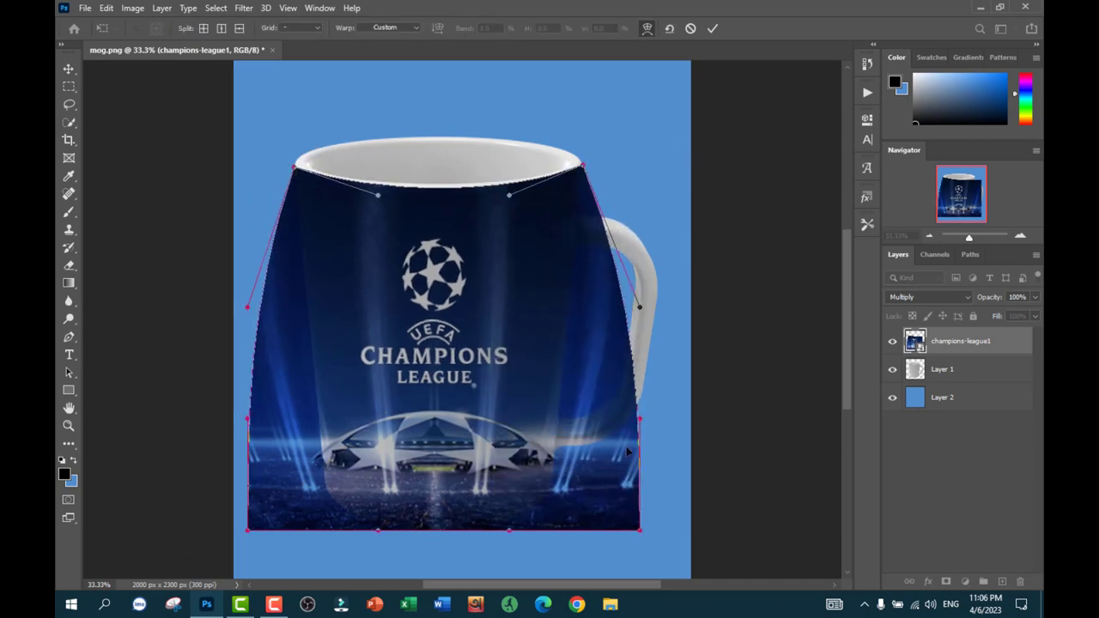
{"action": "left_click_drag", "start_coordinate": [639, 530], "coordinate": [553, 487]}
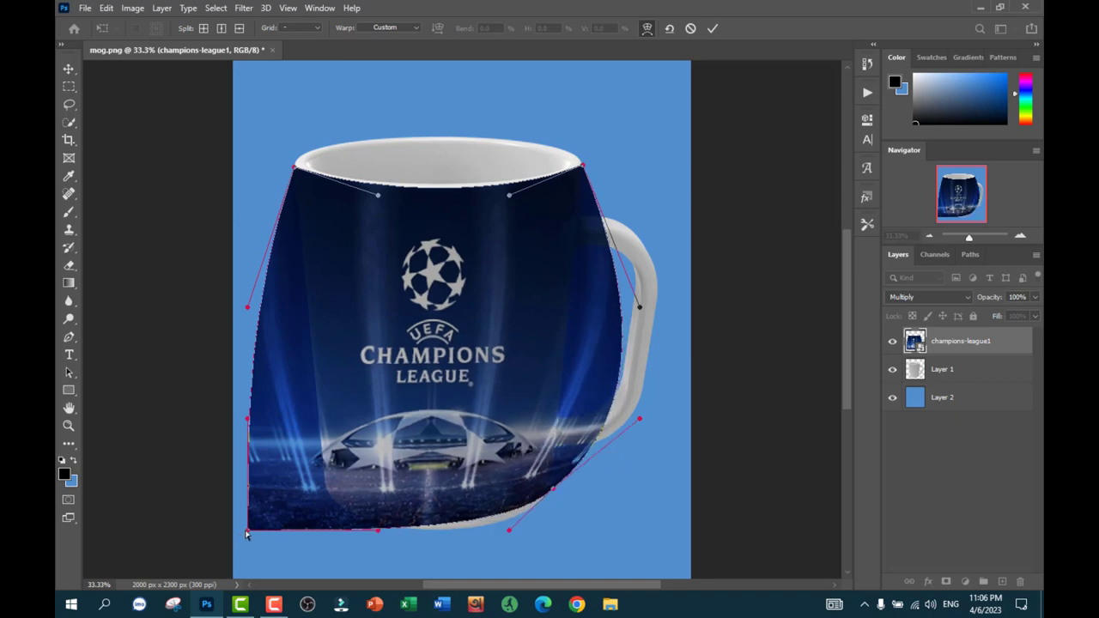
{"action": "left_click_drag", "start_coordinate": [245, 533], "coordinate": [322, 491]}
Step: Curve the artwork's bottom edge and pull its left and right sides along the mug
{"action": "left_click_drag", "start_coordinate": [378, 531], "coordinate": [372, 553]}
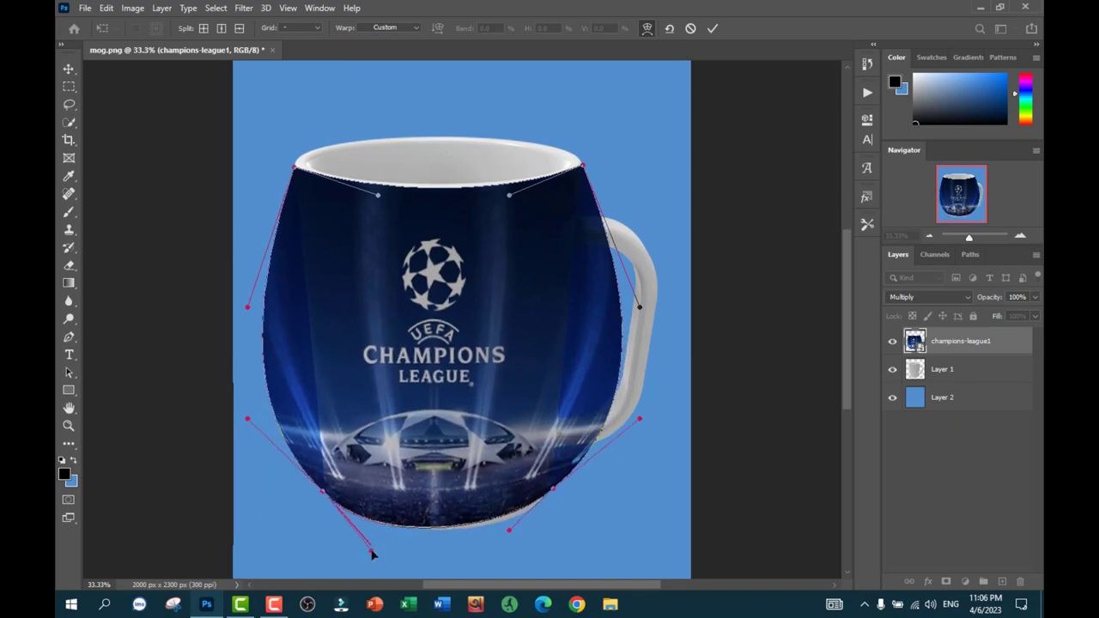
{"action": "left_click_drag", "start_coordinate": [509, 529], "coordinate": [516, 537]}
{"action": "left_click_drag", "start_coordinate": [249, 307], "coordinate": [302, 307]}
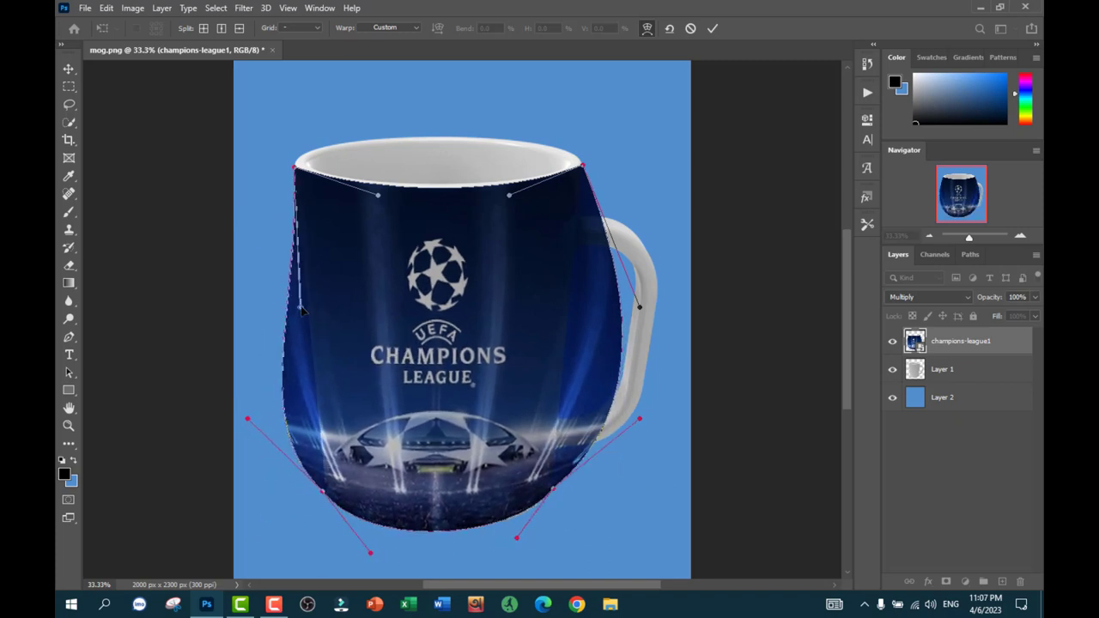
{"action": "left_click_drag", "start_coordinate": [247, 419], "coordinate": [311, 385]}
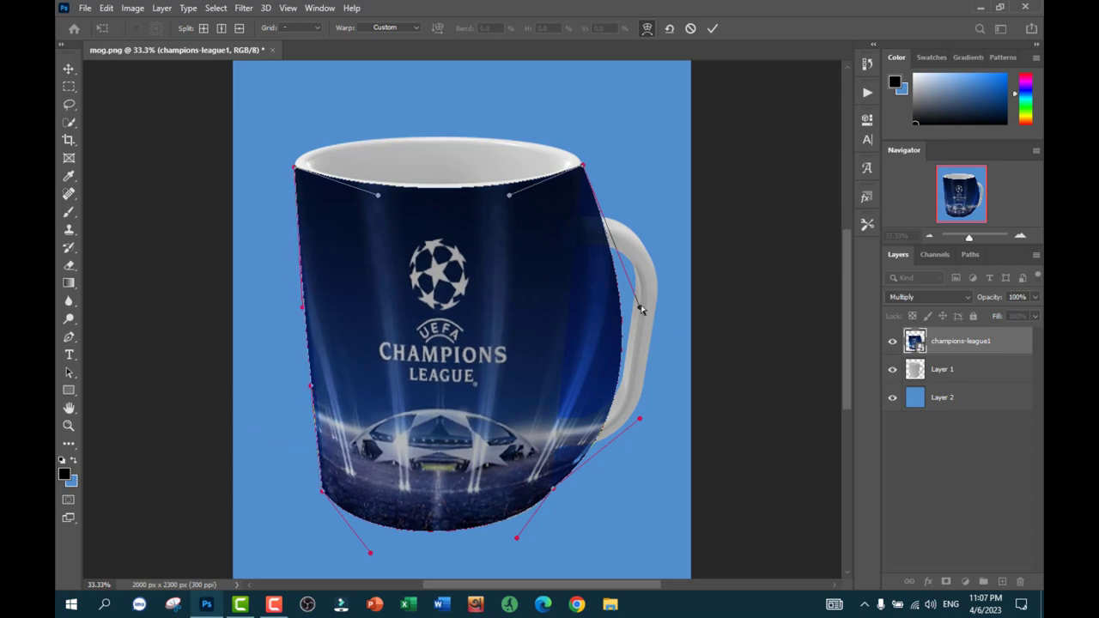
{"action": "left_click_drag", "start_coordinate": [642, 309], "coordinate": [572, 320]}
{"action": "left_click_drag", "start_coordinate": [639, 419], "coordinate": [562, 391]}
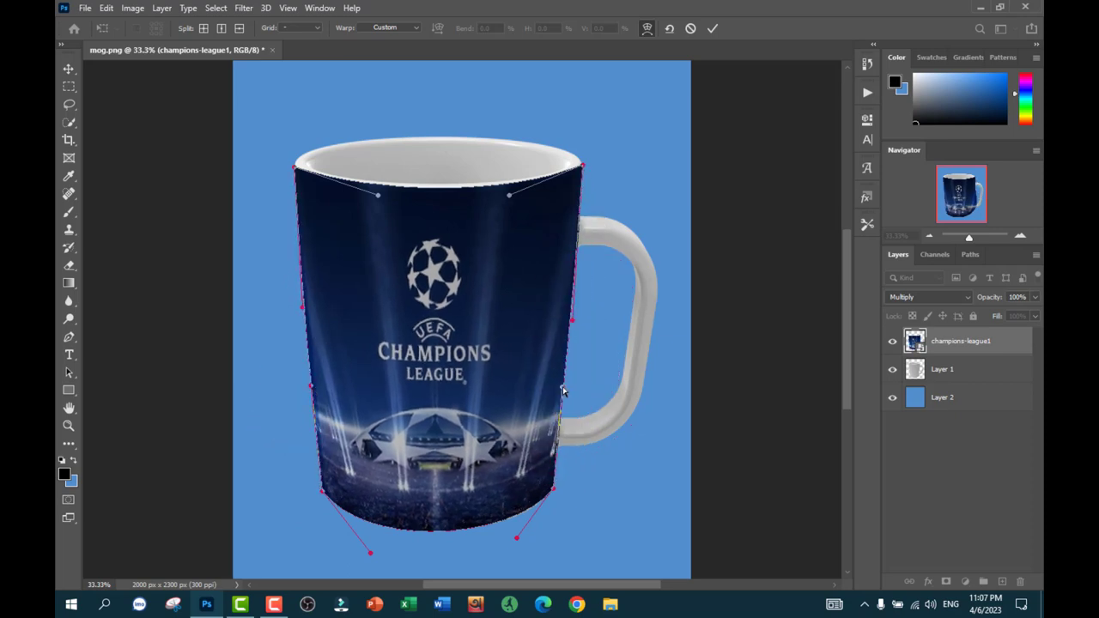
{"action": "left_click_drag", "start_coordinate": [571, 320], "coordinate": [568, 322]}
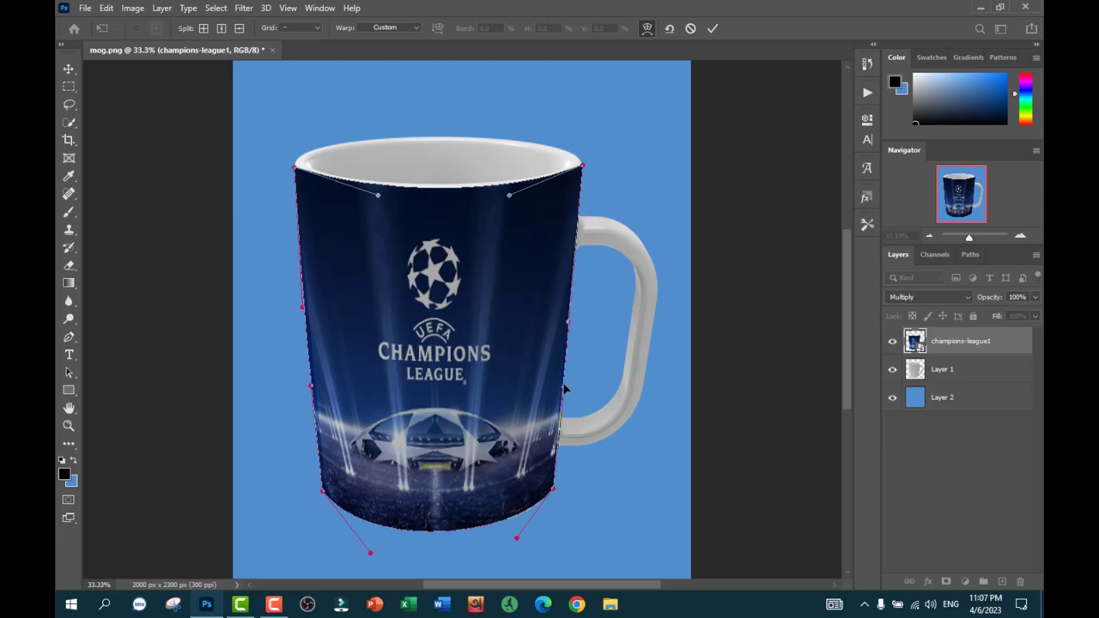
Step: Curve the artwork's top edge to match the rim, nudge it left, and commit the warp
{"action": "left_click_drag", "start_coordinate": [377, 194], "coordinate": [335, 208]}
{"action": "mouse_move", "coordinate": [509, 195]}
{"action": "left_mouse_down"}
{"action": "mouse_move", "coordinate": [557, 213]}
{"action": "mouse_move", "coordinate": [565, 205]}
{"action": "left_mouse_up"}
{"action": "left_click_drag", "start_coordinate": [337, 203], "coordinate": [317, 205]}
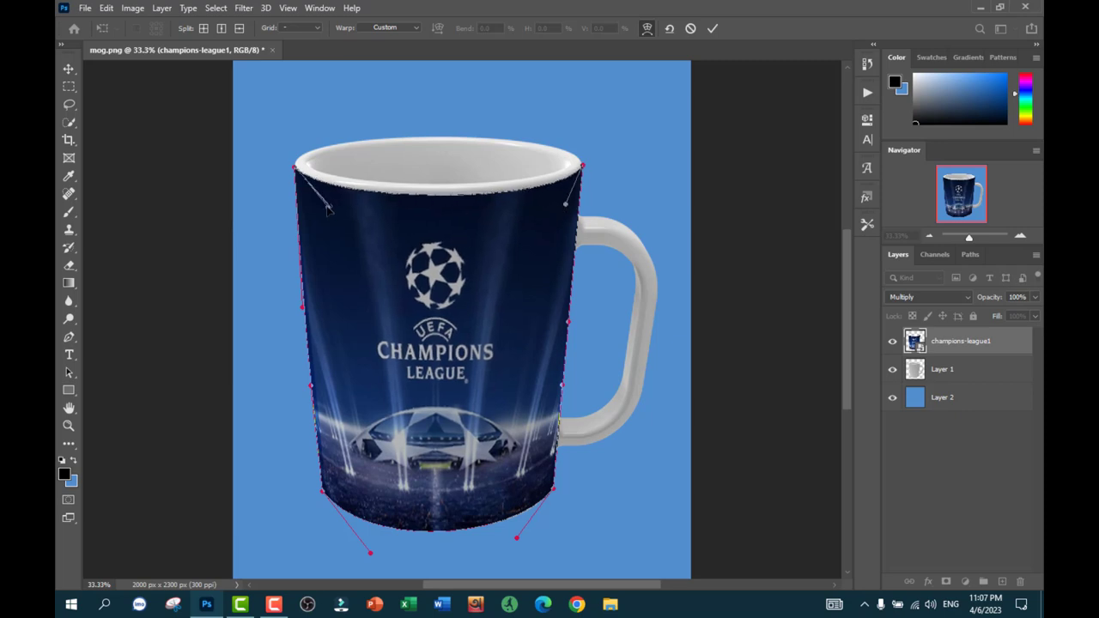
{"action": "left_click_drag", "start_coordinate": [566, 204], "coordinate": [569, 207]}
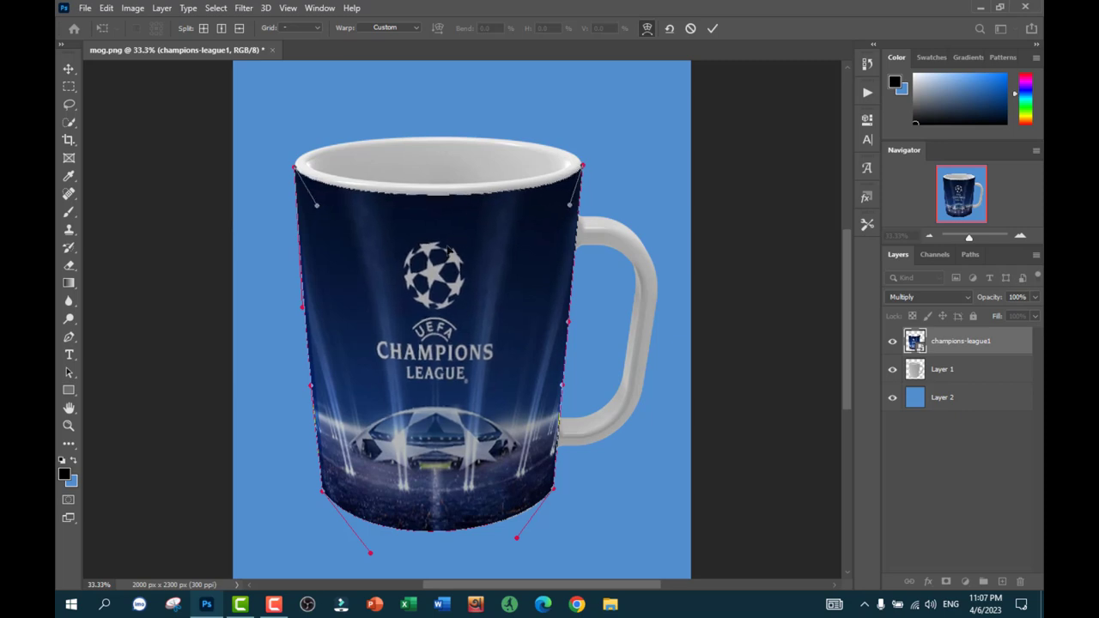
{"action": "left_click_drag", "start_coordinate": [446, 247], "coordinate": [438, 252]}
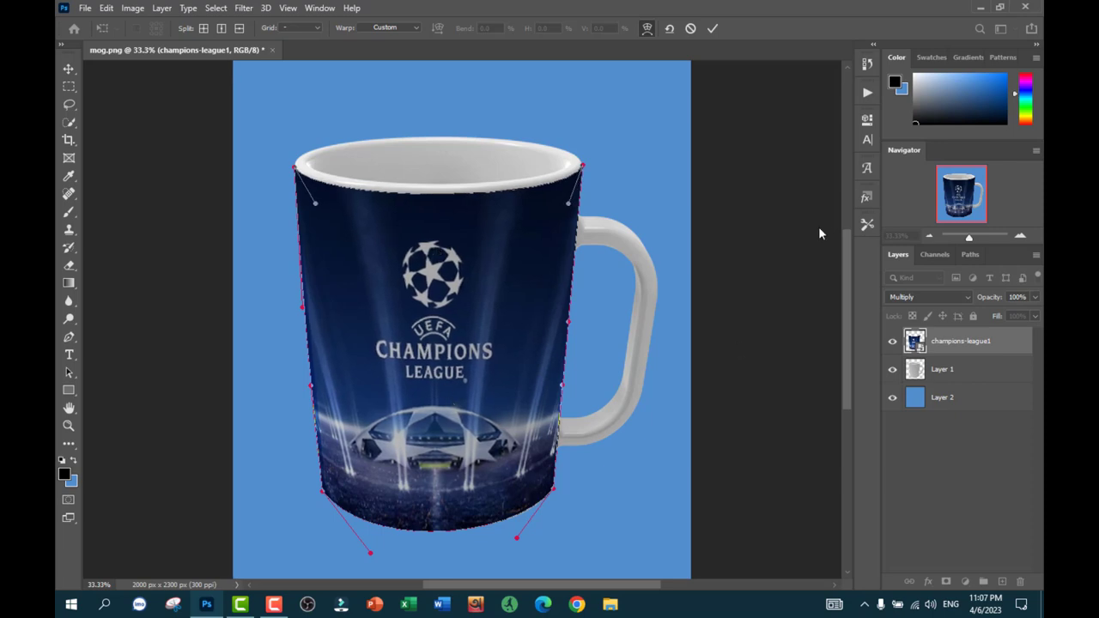
{"action": "left_click", "coordinate": [711, 29]}
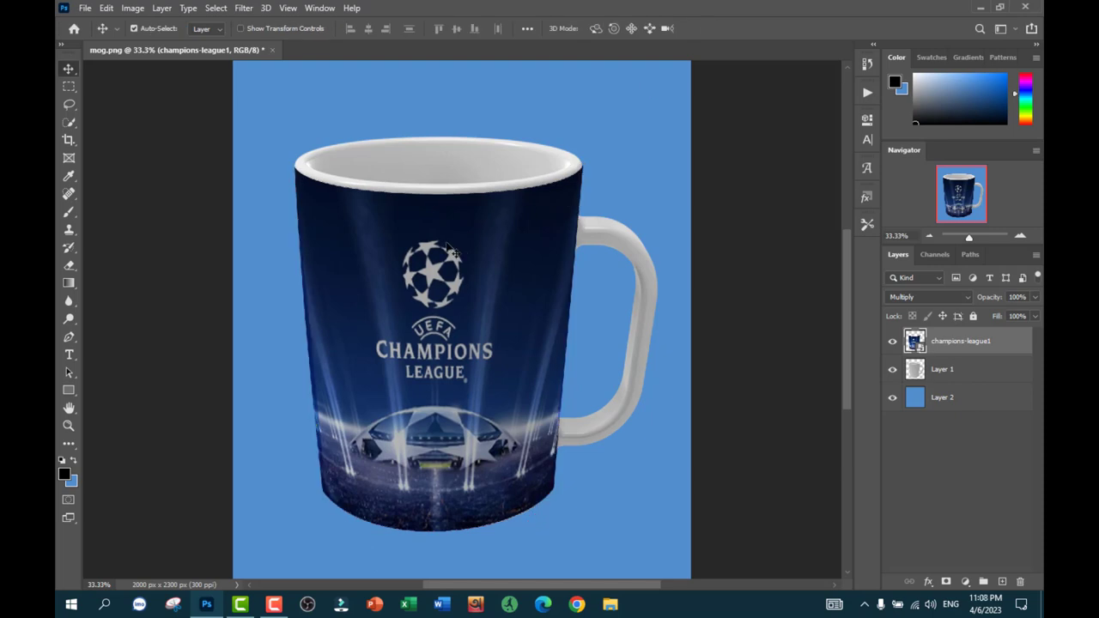
Step: Load Layer 1's mug outline as a selection and invert it
{"action": "left_click", "coordinate": [982, 370]}
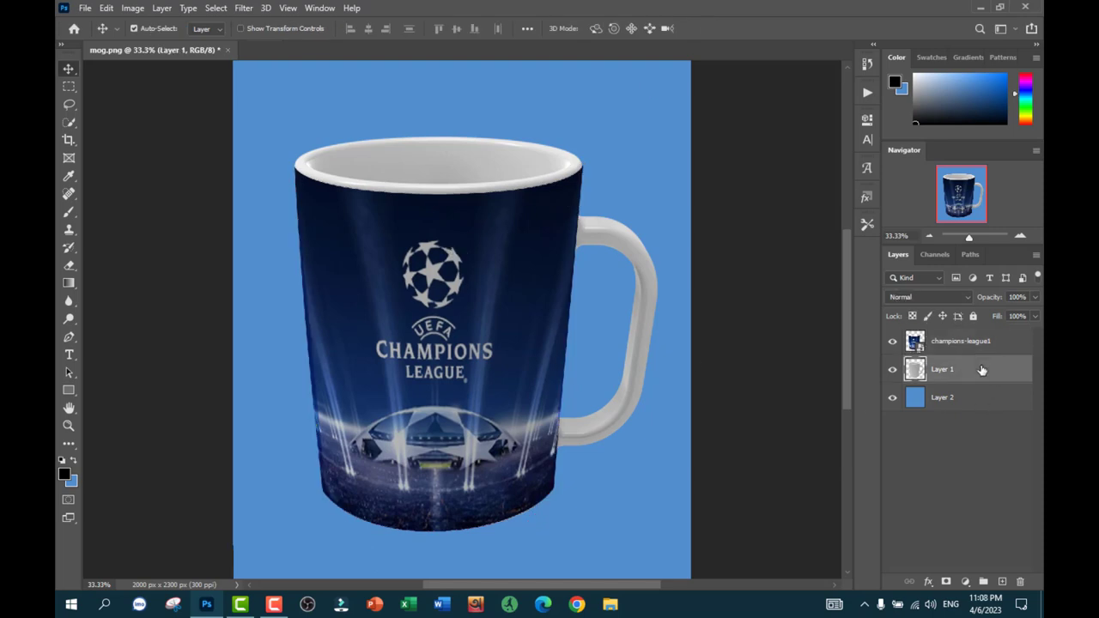
{"action": "left_click", "coordinate": [216, 9]}
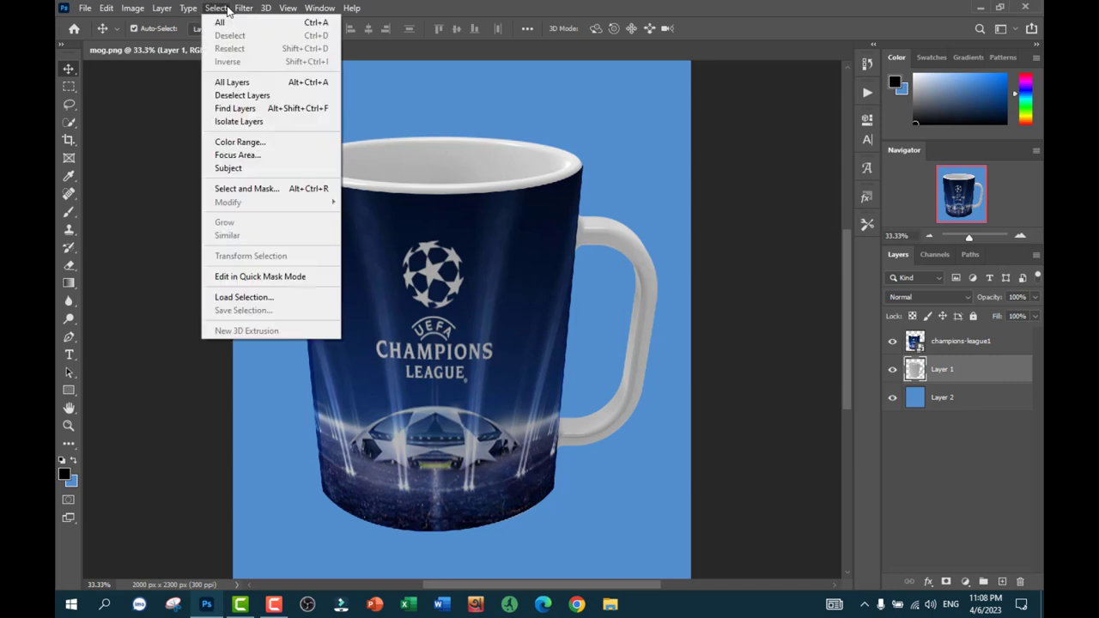
{"action": "left_click", "coordinate": [239, 296]}
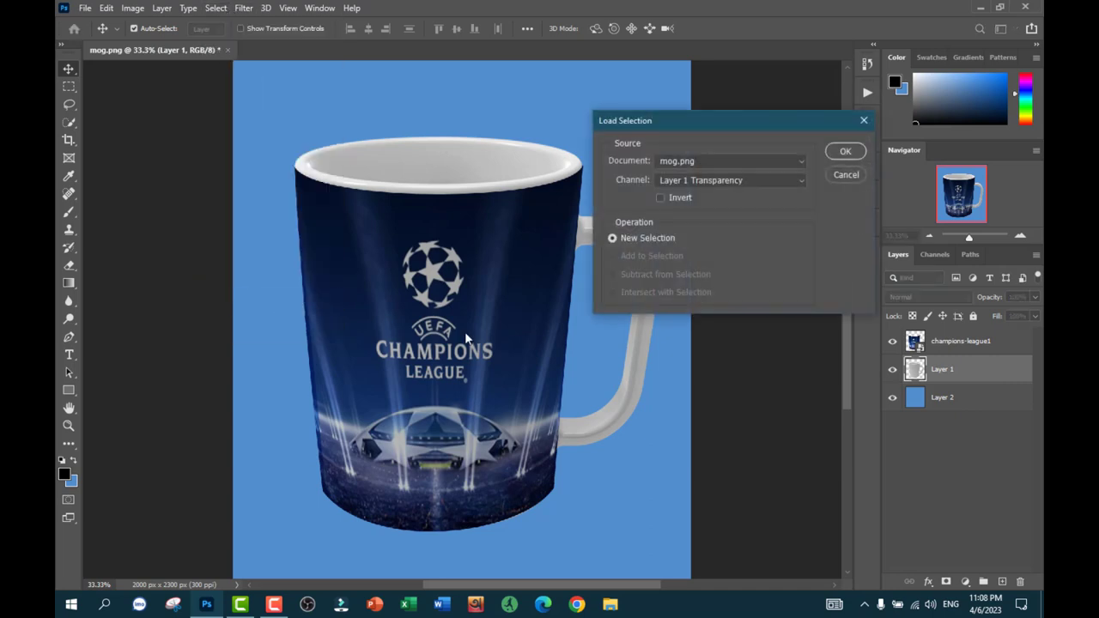
{"action": "left_click", "coordinate": [846, 152]}
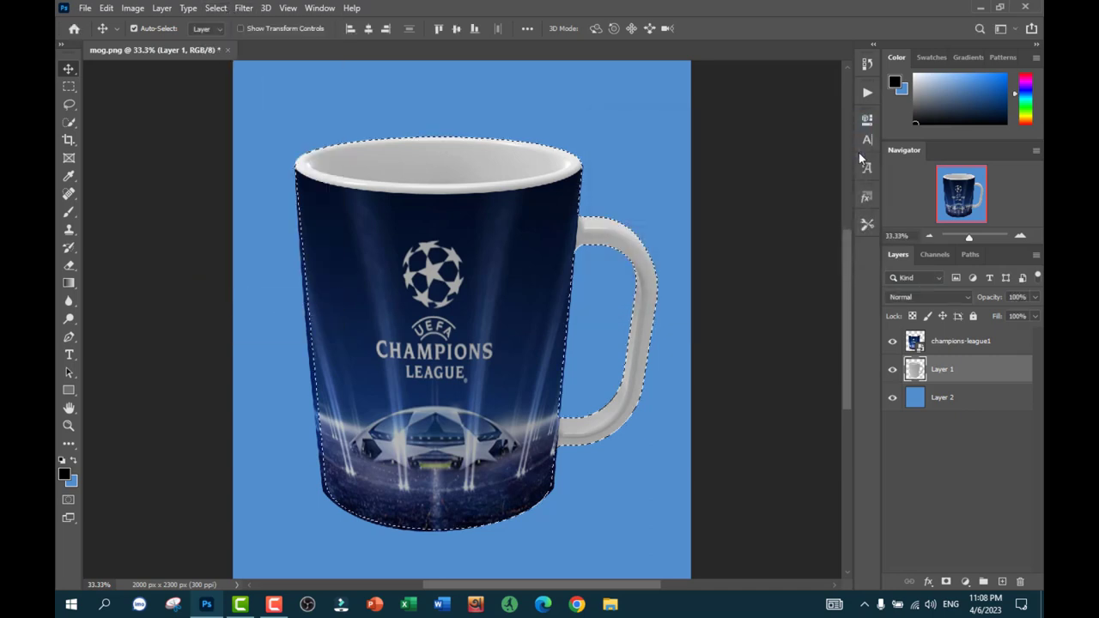
{"action": "left_click", "coordinate": [216, 9]}
{"action": "left_click", "coordinate": [230, 63]}
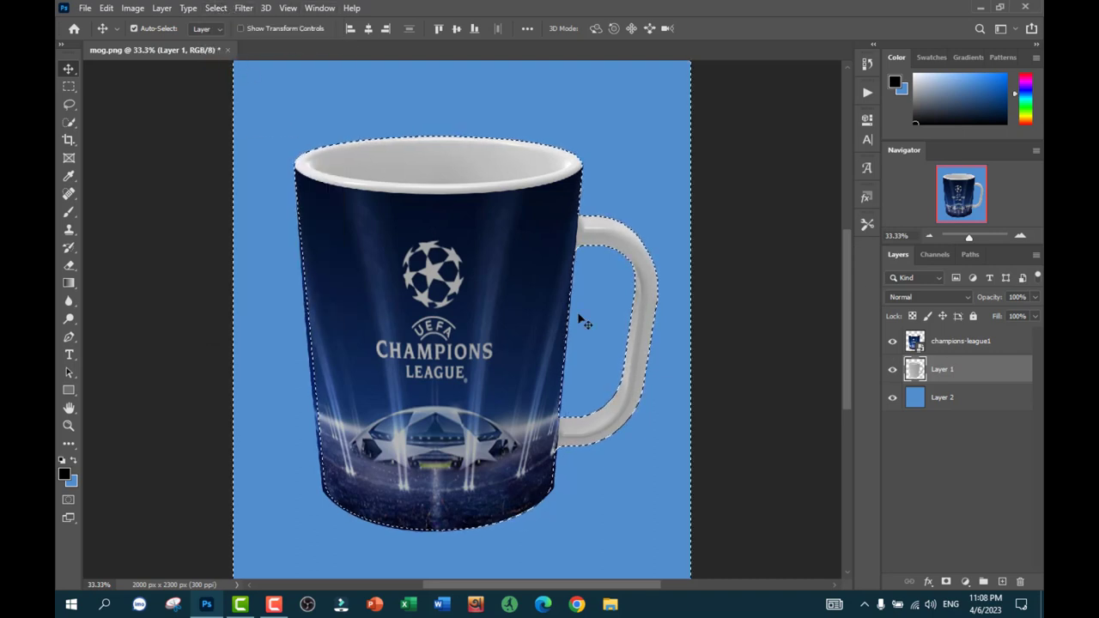
Step: Make champions-league1 a clipping mask on the mug layer and deselect
{"action": "left_click", "coordinate": [934, 341]}
{"action": "right_click", "coordinate": [934, 340]}
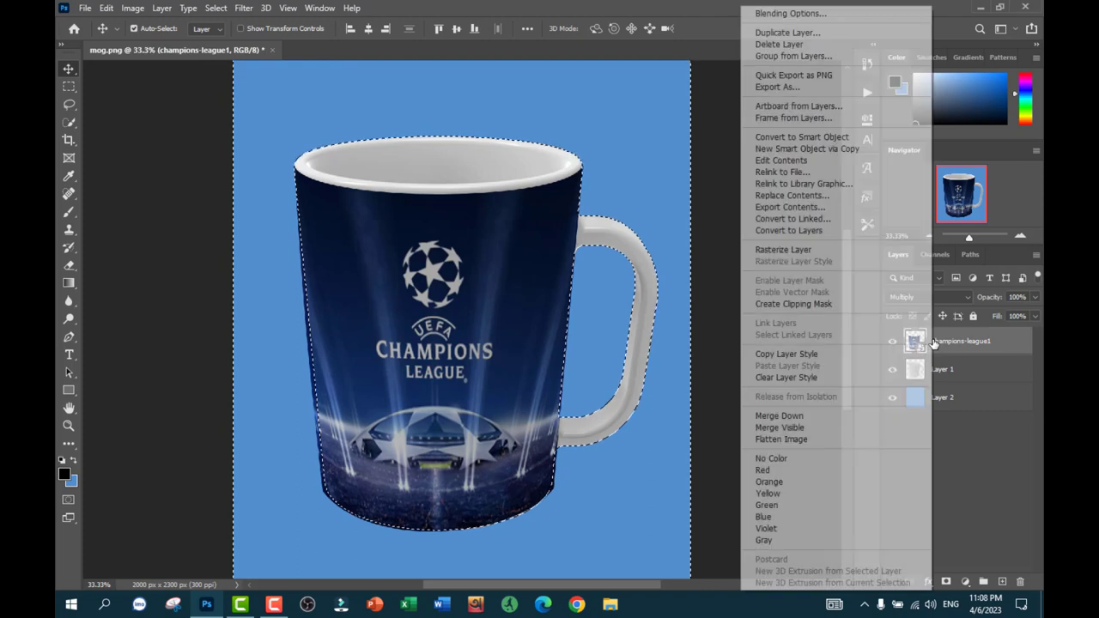
{"action": "left_click", "coordinate": [820, 305]}
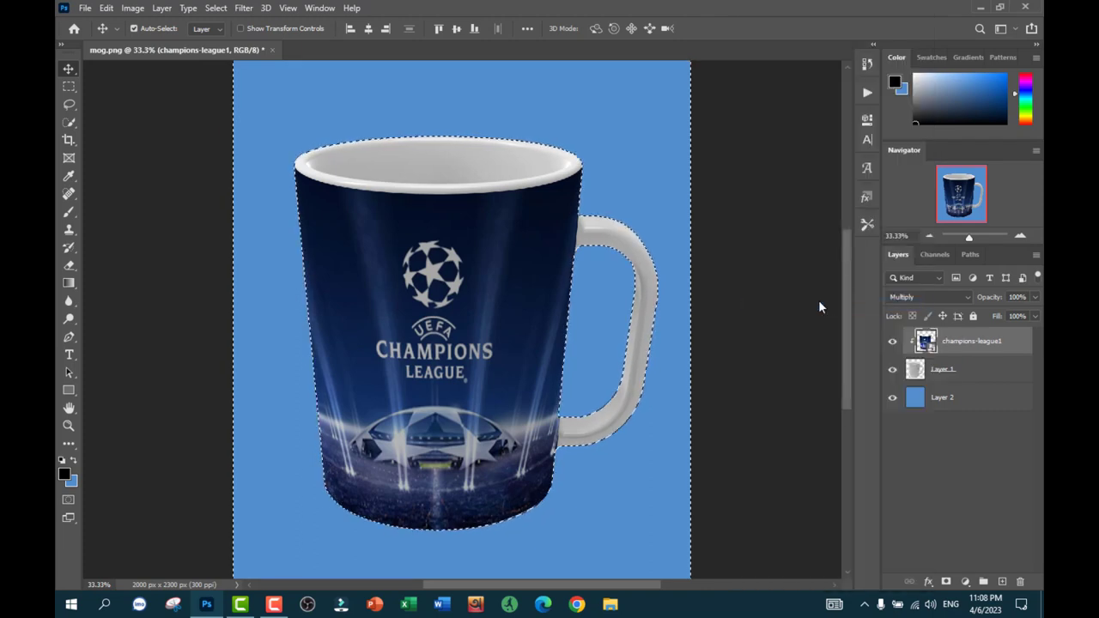
{"action": "key", "text": "ctrl+d"}
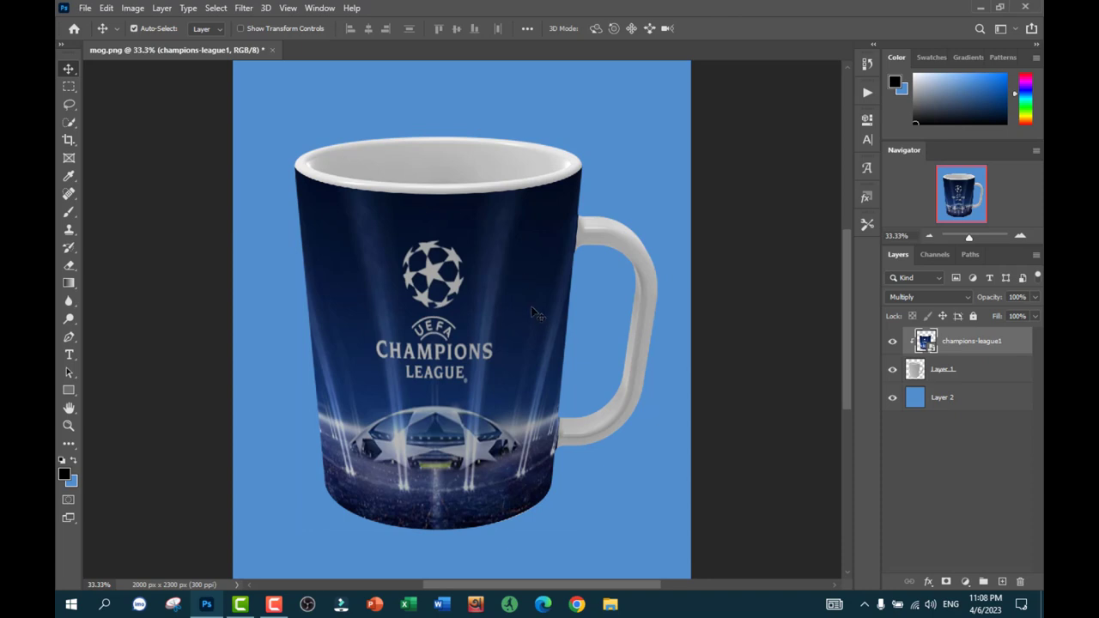
Step: Add Bevel & Emboss with size 90 to the champions-league1 layer
{"action": "right_click", "coordinate": [960, 345]}
{"action": "left_click", "coordinate": [916, 15]}
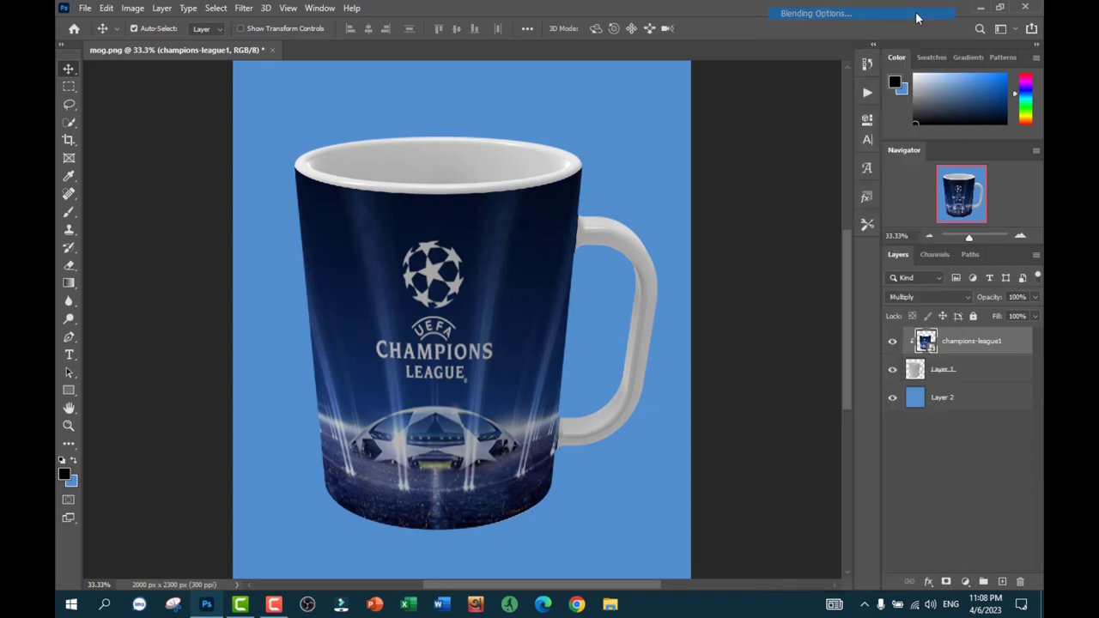
{"action": "left_click_drag", "start_coordinate": [572, 157], "coordinate": [819, 98]}
{"action": "left_click", "coordinate": [722, 169]}
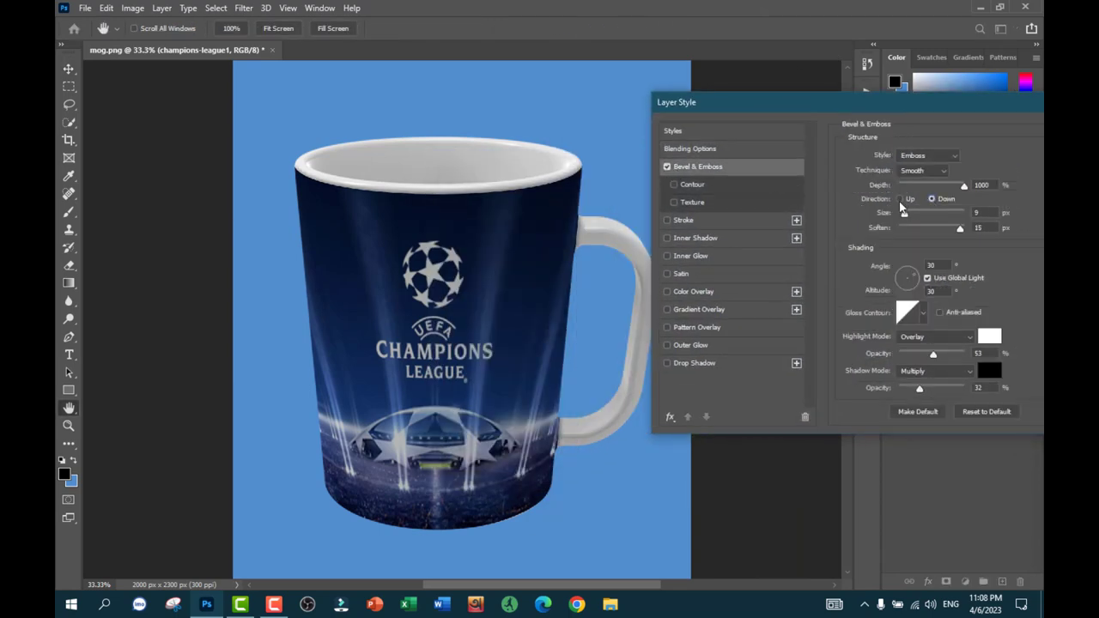
{"action": "left_click_drag", "start_coordinate": [906, 213], "coordinate": [926, 212]}
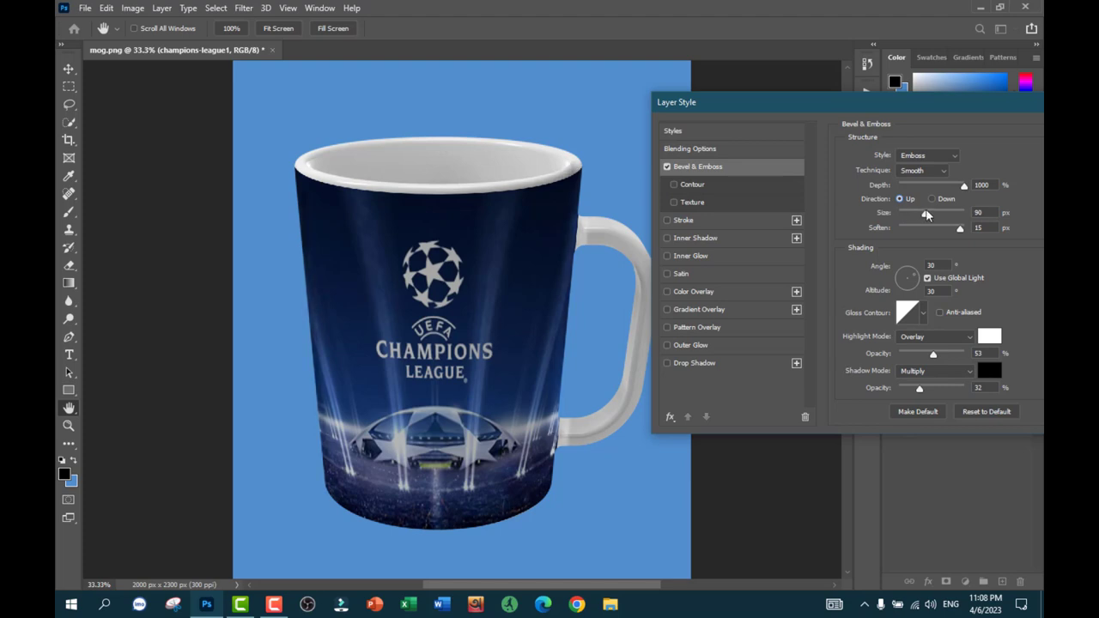
Step: Add a Drop Shadow with distance 9, spread 30% and size 40, and apply the styles
{"action": "left_click", "coordinate": [670, 364]}
{"action": "left_click_drag", "start_coordinate": [858, 102], "coordinate": [862, 43]}
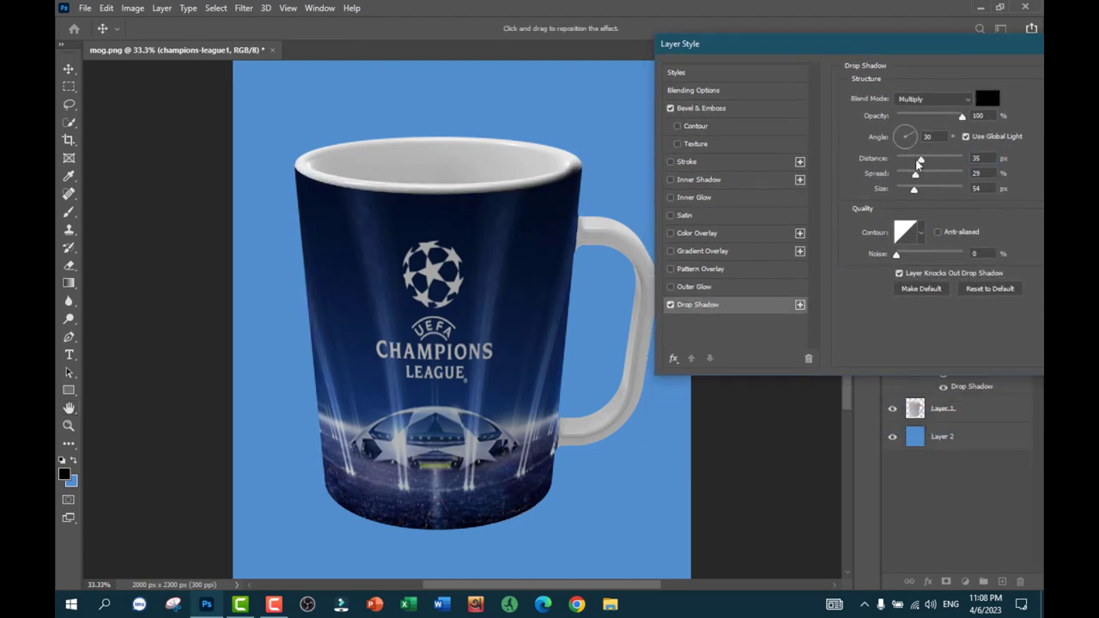
{"action": "mouse_move", "coordinate": [919, 161]}
{"action": "left_mouse_down"}
{"action": "mouse_move", "coordinate": [901, 161]}
{"action": "mouse_move", "coordinate": [934, 176]}
{"action": "mouse_move", "coordinate": [915, 175]}
{"action": "mouse_move", "coordinate": [912, 190]}
{"action": "left_mouse_up"}
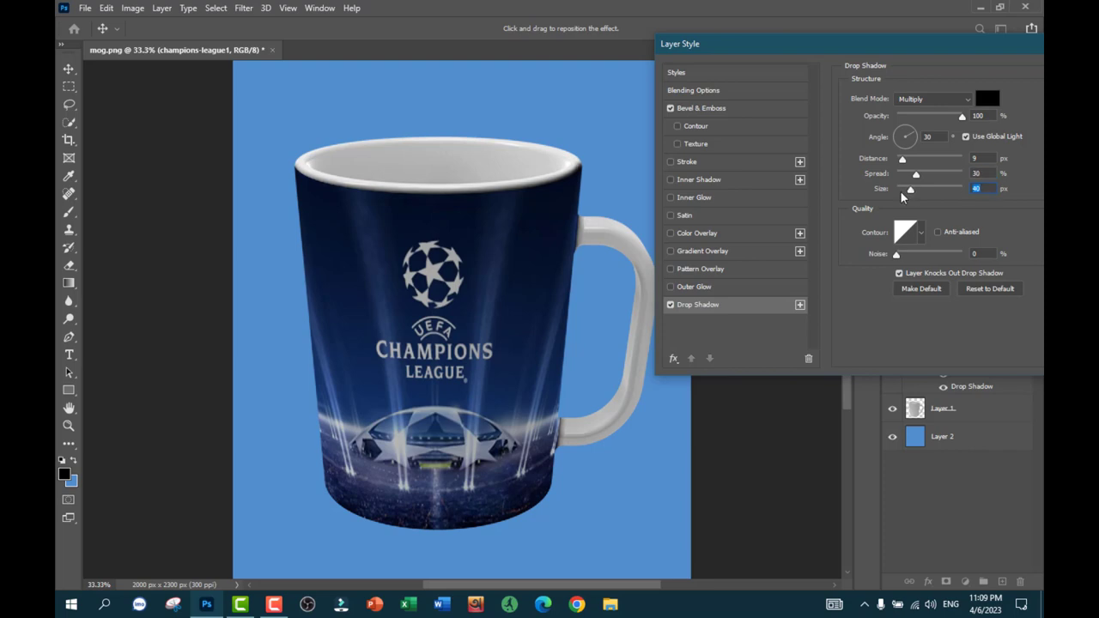
{"action": "left_click_drag", "start_coordinate": [875, 43], "coordinate": [693, 127]}
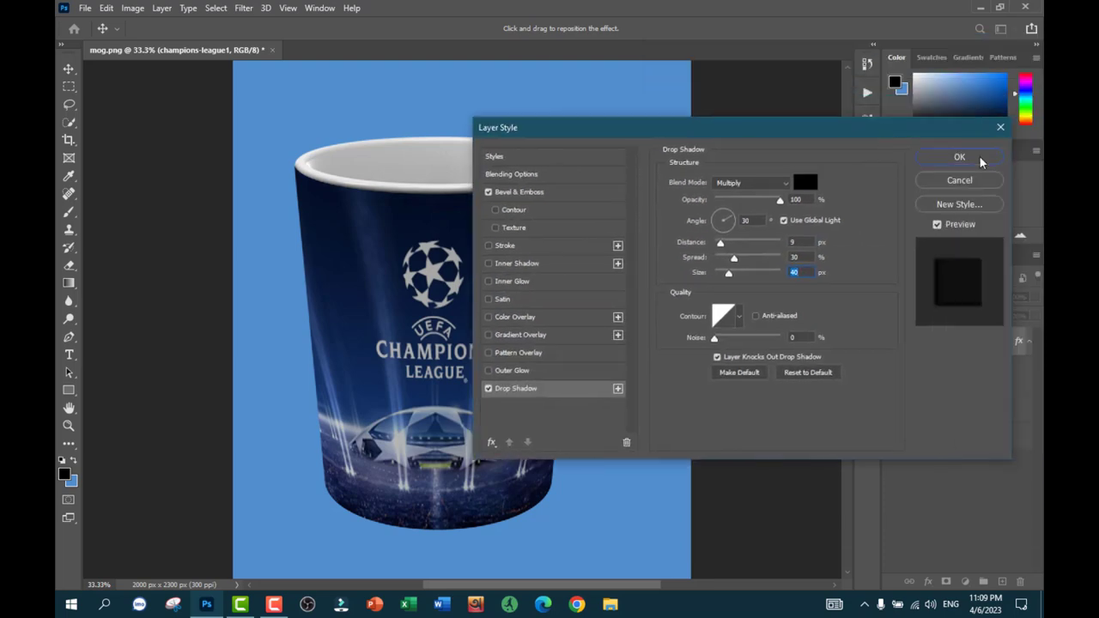
{"action": "left_click", "coordinate": [982, 160]}
{"action": "scroll", "coordinate": [845, 318], "scroll_direction": "down", "scroll_amount": 1}
Step: On a new layer above Layer 2, paint a 1400 px, 0%-hardness black shadow below the mug
{"action": "left_click", "coordinate": [952, 443]}
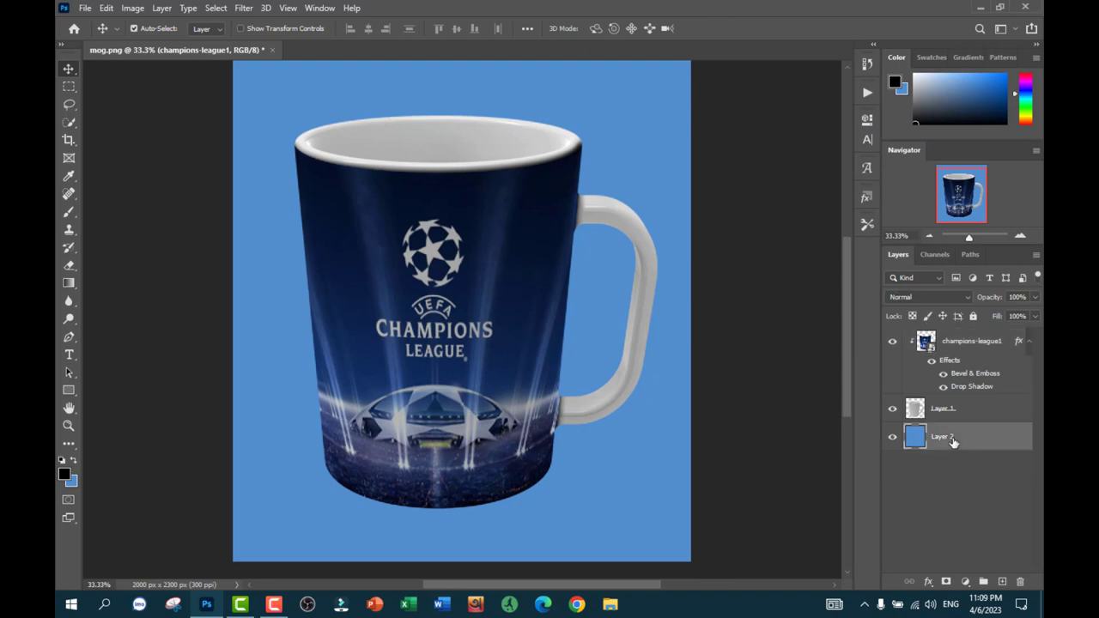
{"action": "left_click", "coordinate": [1002, 583]}
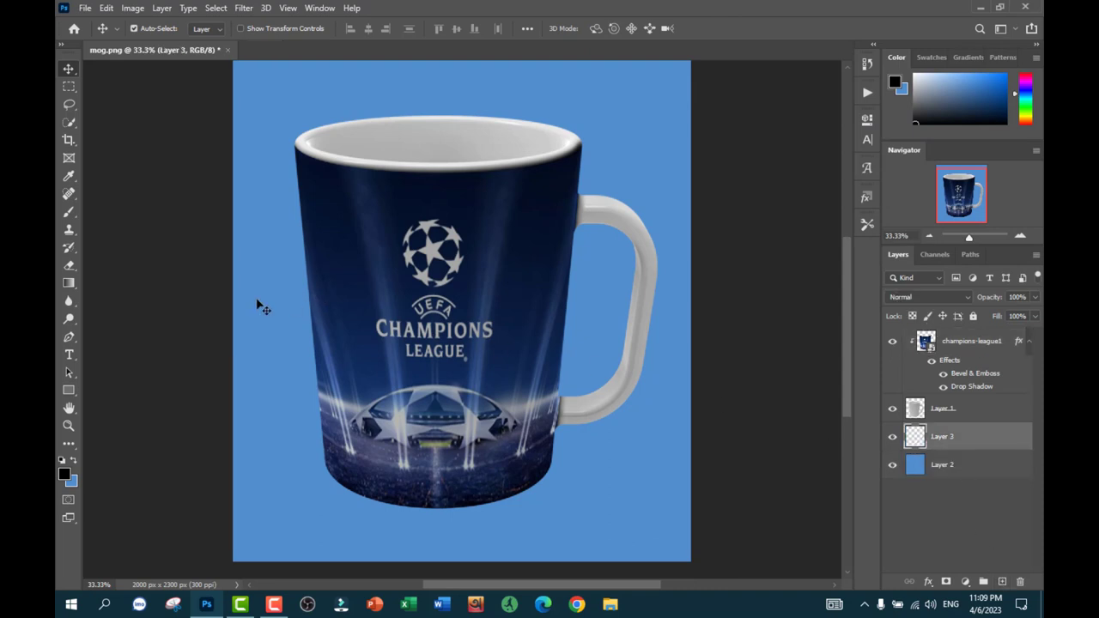
{"action": "left_click", "coordinate": [69, 213]}
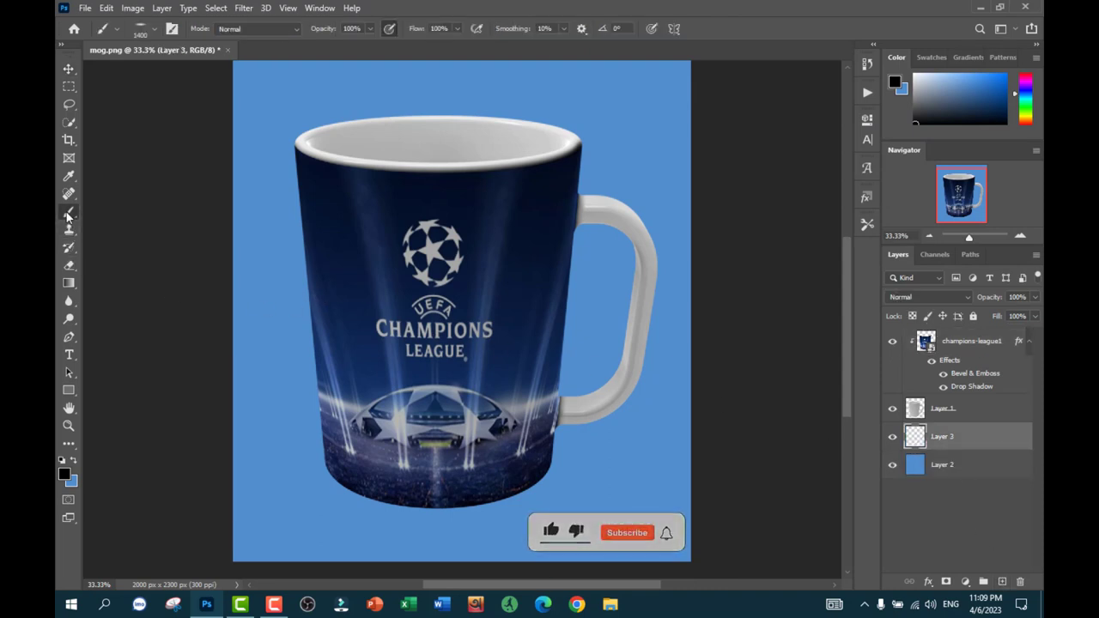
{"action": "left_click", "coordinate": [151, 27]}
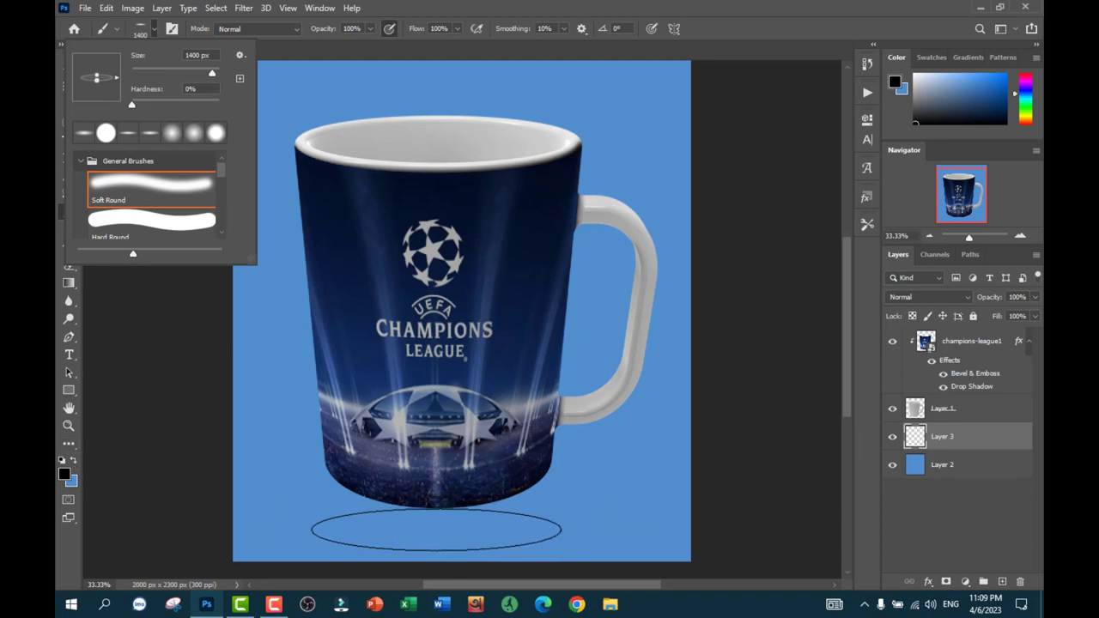
{"action": "left_click", "coordinate": [436, 530]}
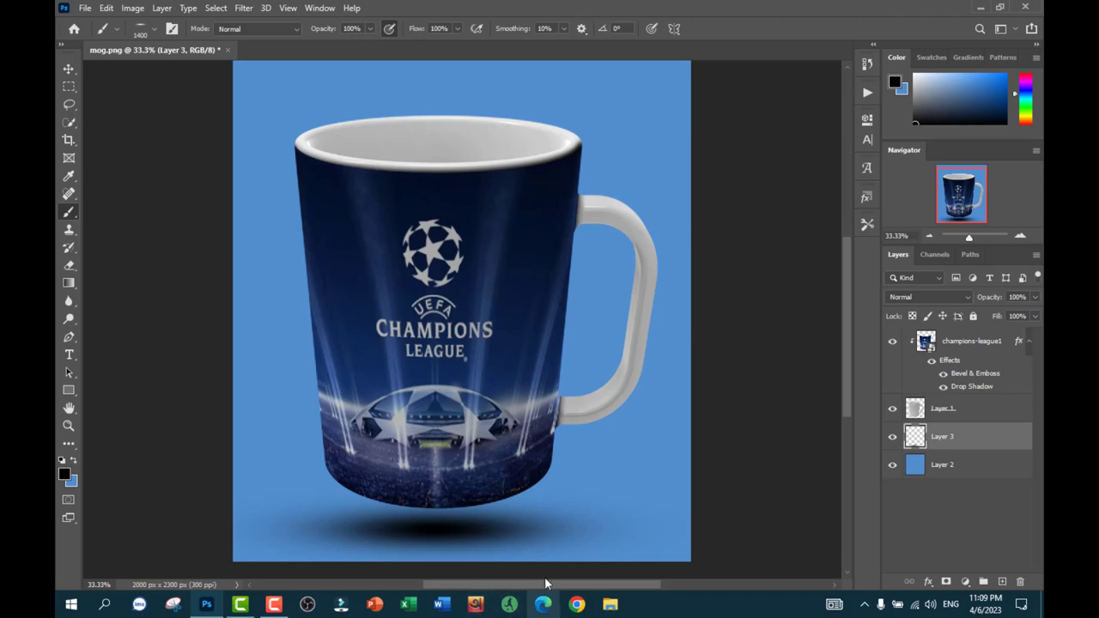
Step: Move Layer 3's shadow just beneath the mug's base, zooming in and out to check
{"action": "left_click", "coordinate": [69, 70]}
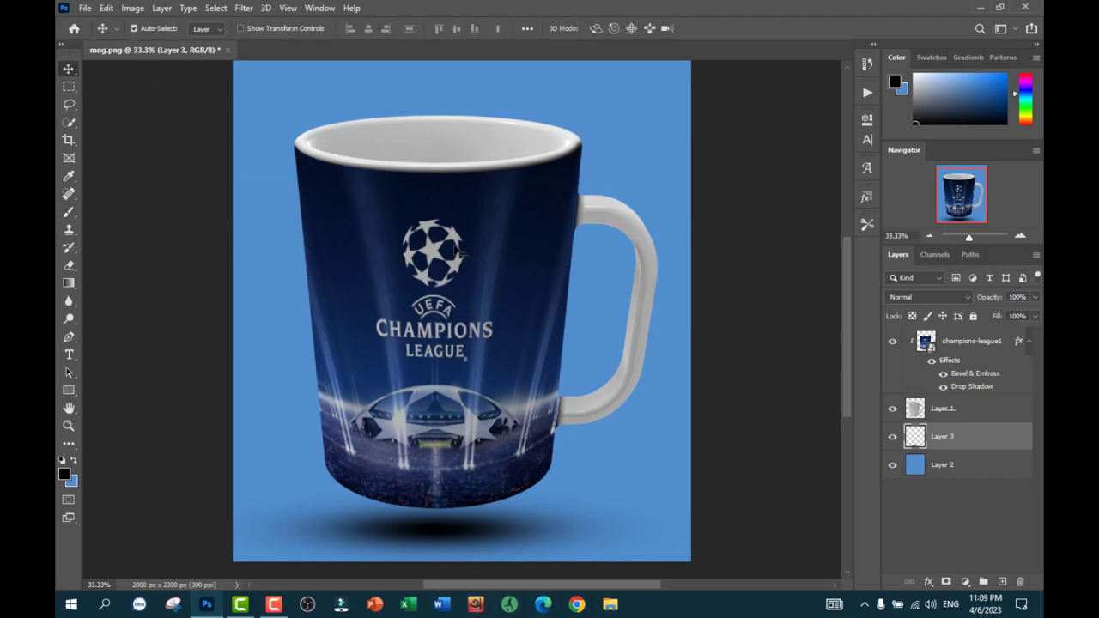
{"action": "left_click_drag", "start_coordinate": [463, 534], "coordinate": [455, 533]}
{"action": "key", "text": "ctrl+plus"}
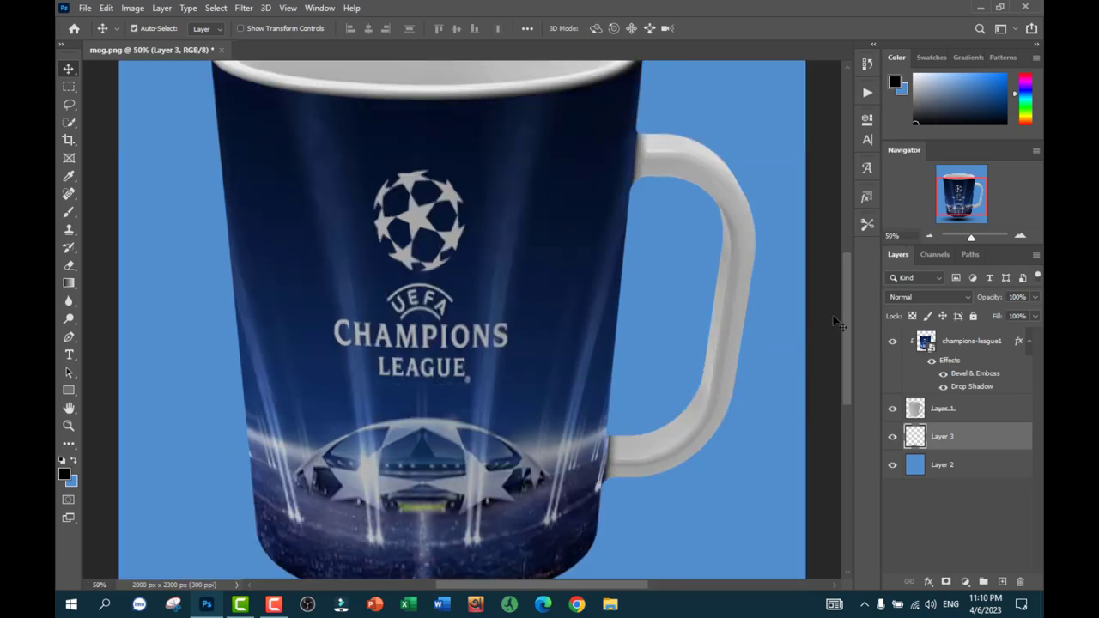
{"action": "mouse_move", "coordinate": [847, 317]}
{"action": "left_mouse_down"}
{"action": "mouse_move", "coordinate": [851, 276]}
{"action": "mouse_move", "coordinate": [841, 351]}
{"action": "left_mouse_up"}
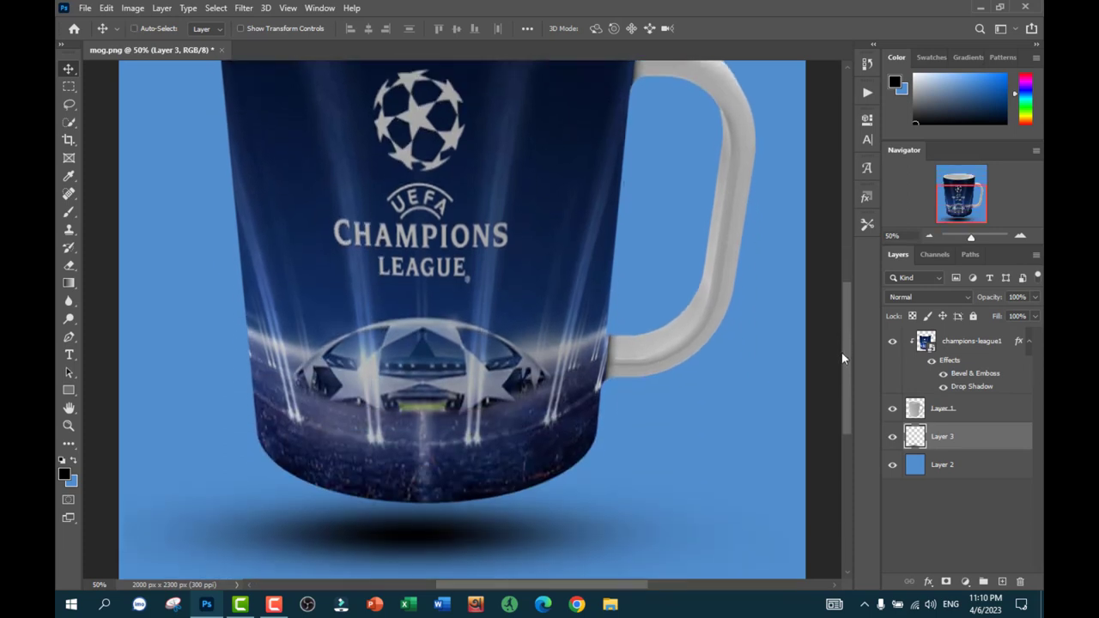
{"action": "key", "text": "ctrl+minus"}
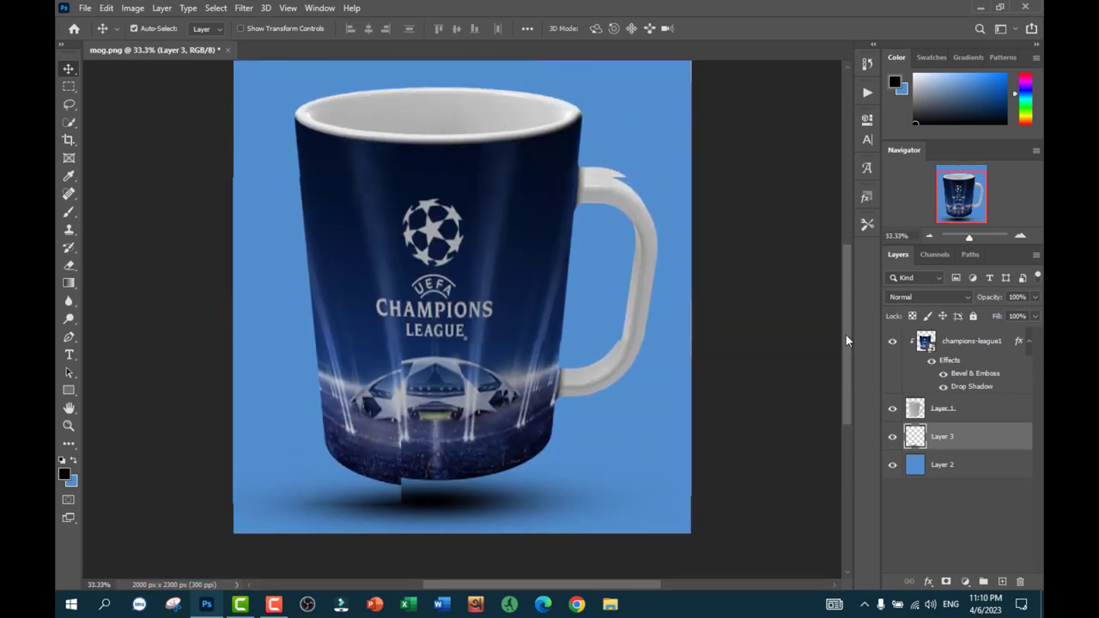
{"action": "left_click_drag", "start_coordinate": [841, 358], "coordinate": [845, 329]}
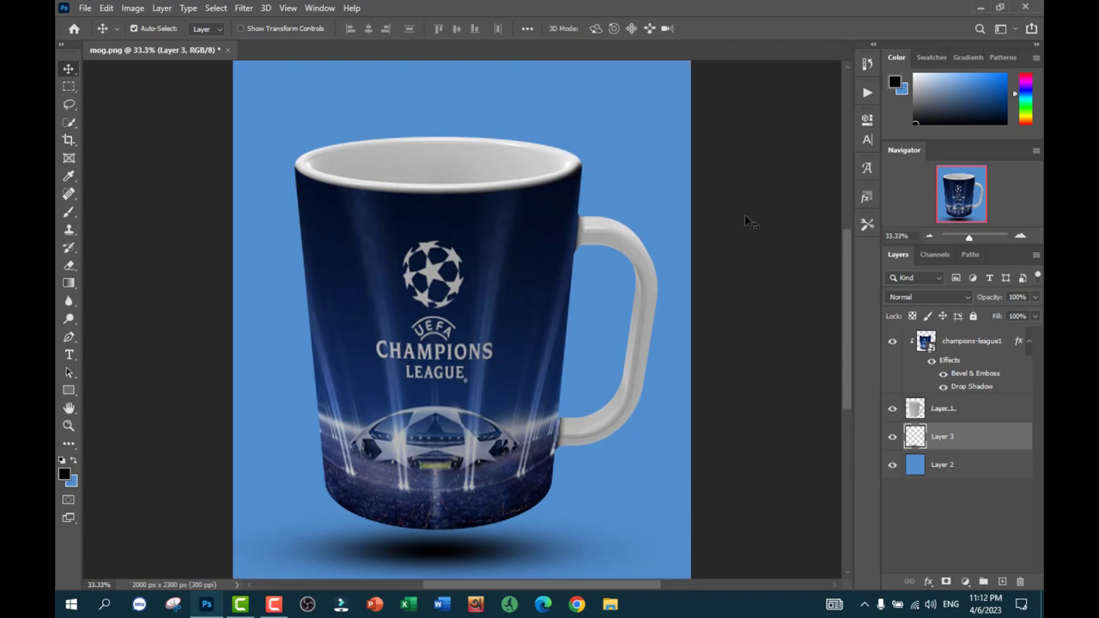